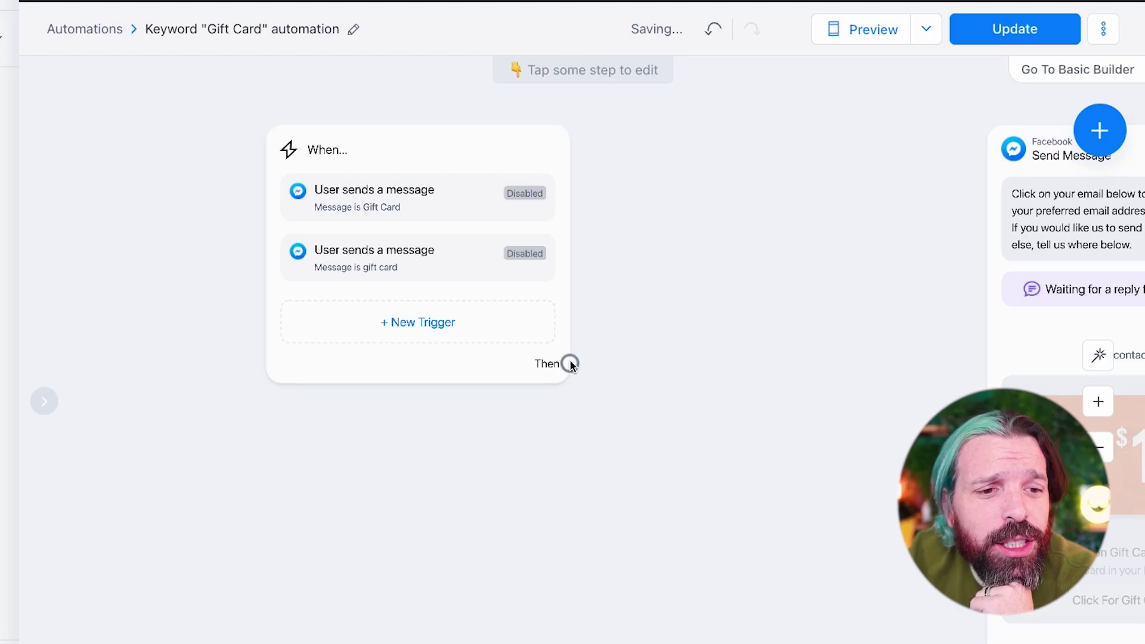
- Connect the trigger's Then output to the Facebook Send Message step
click(570, 363)
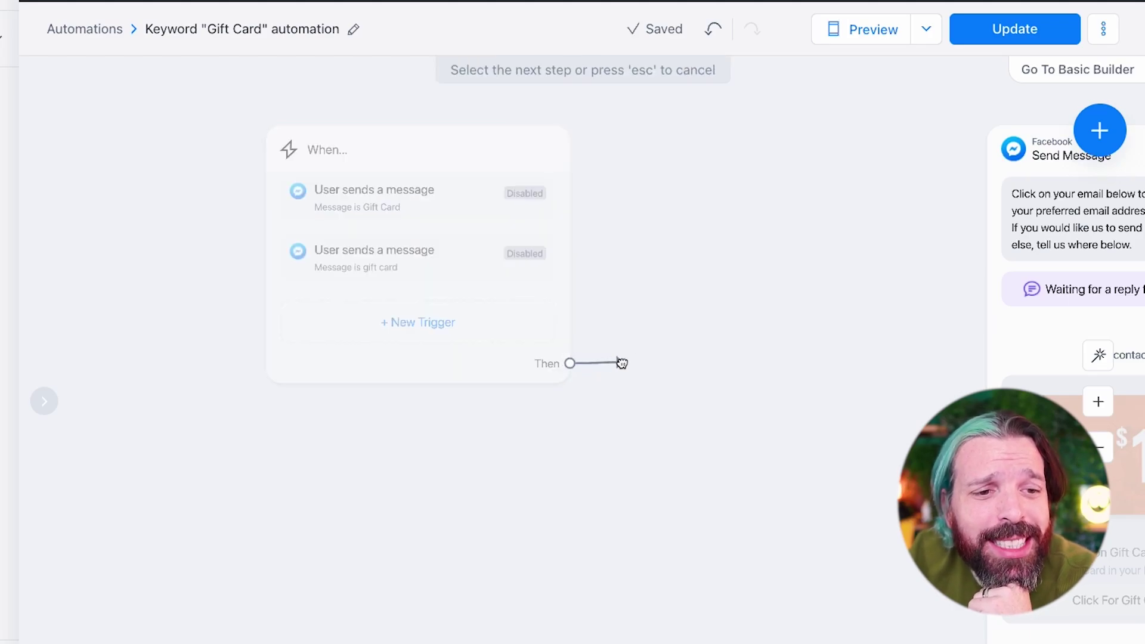
click(987, 209)
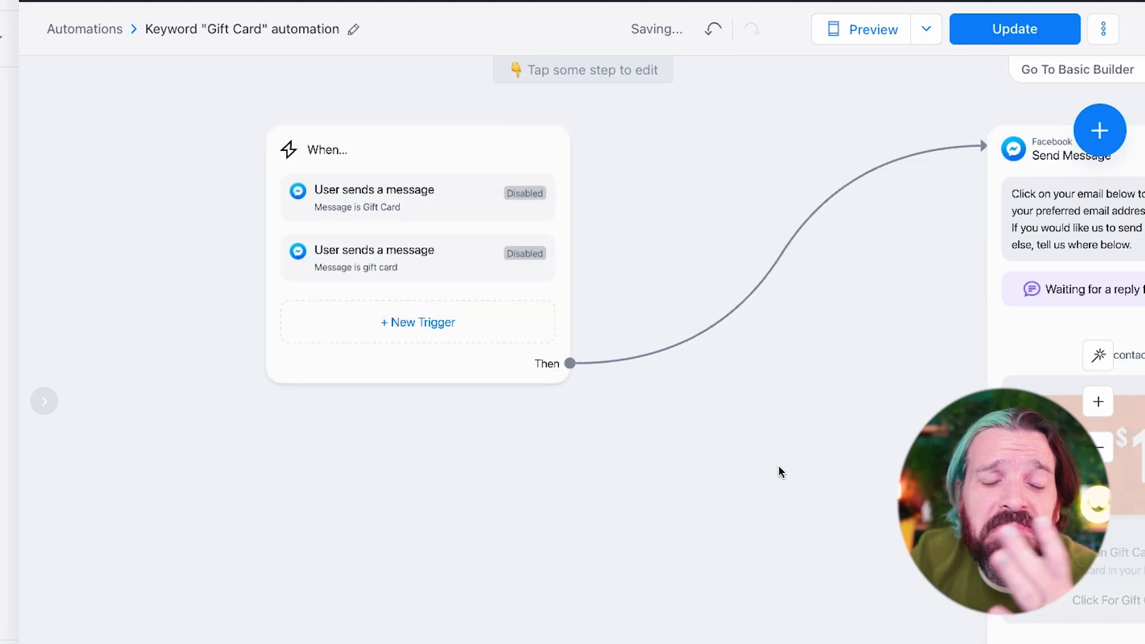
- Open the Facebook Send Message step with its user input settings and review the wording of the email confirmation message
drag(519, 526, 90, 516)
click(723, 255)
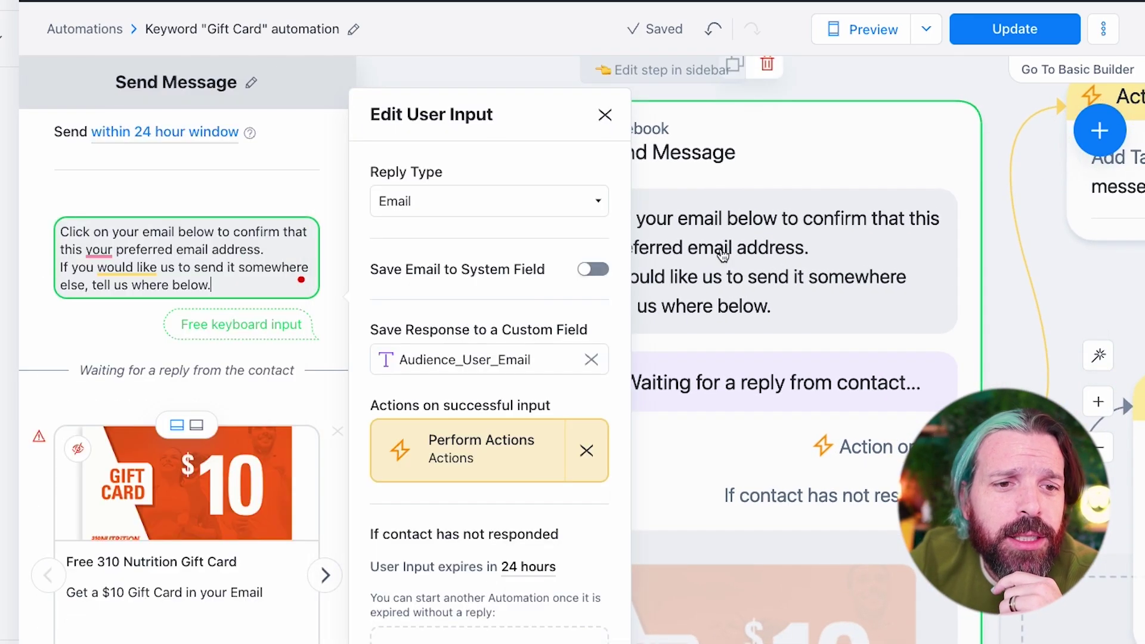
click(124, 264)
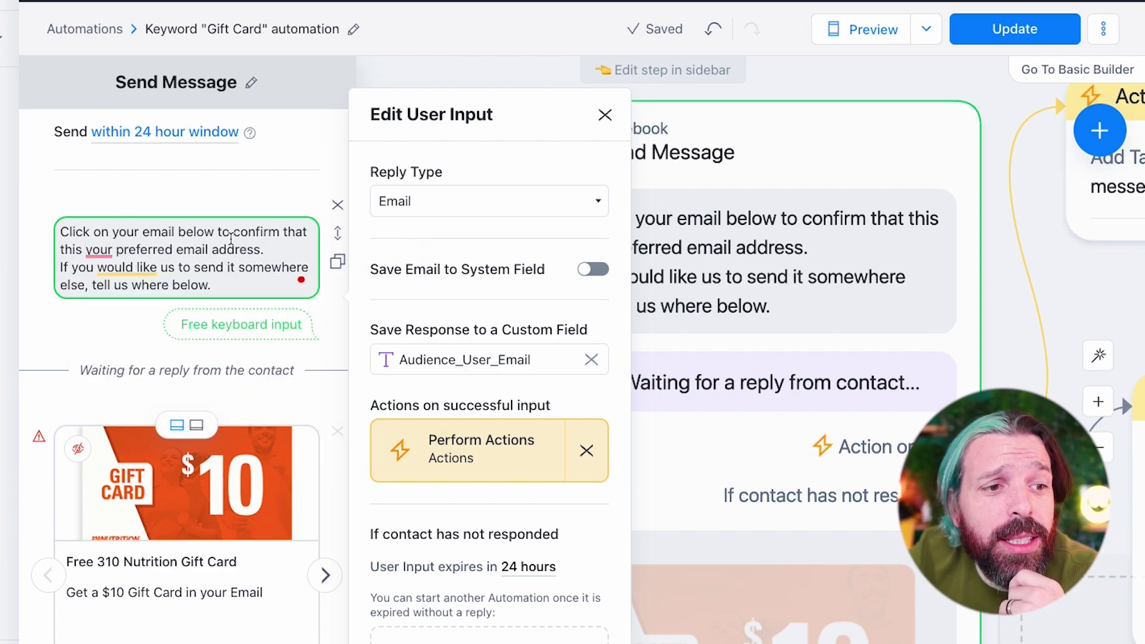
mouse_move(92, 247)
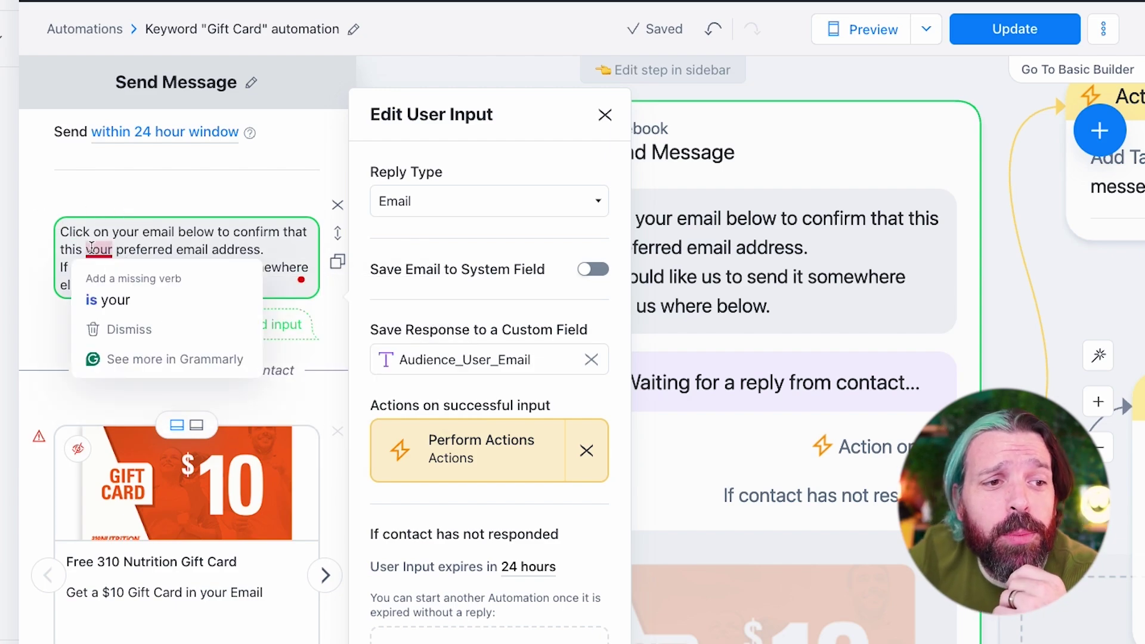
mouse_move(171, 271)
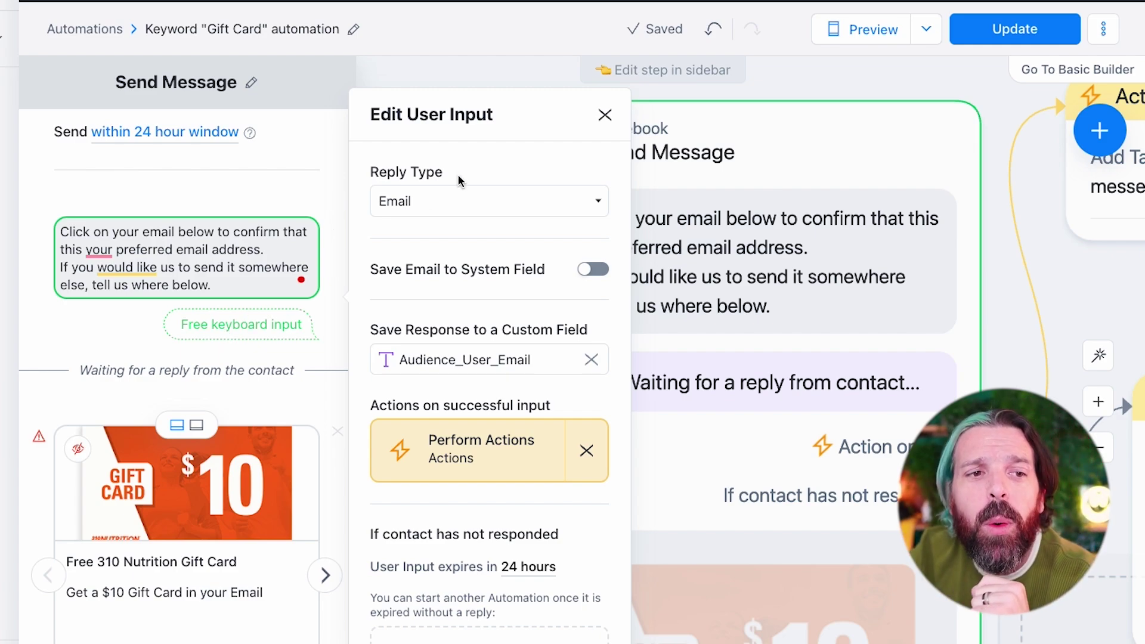
- Review the user input's reply types, custom field choices, expiry and retry settings, keeping Email as the reply type
click(417, 205)
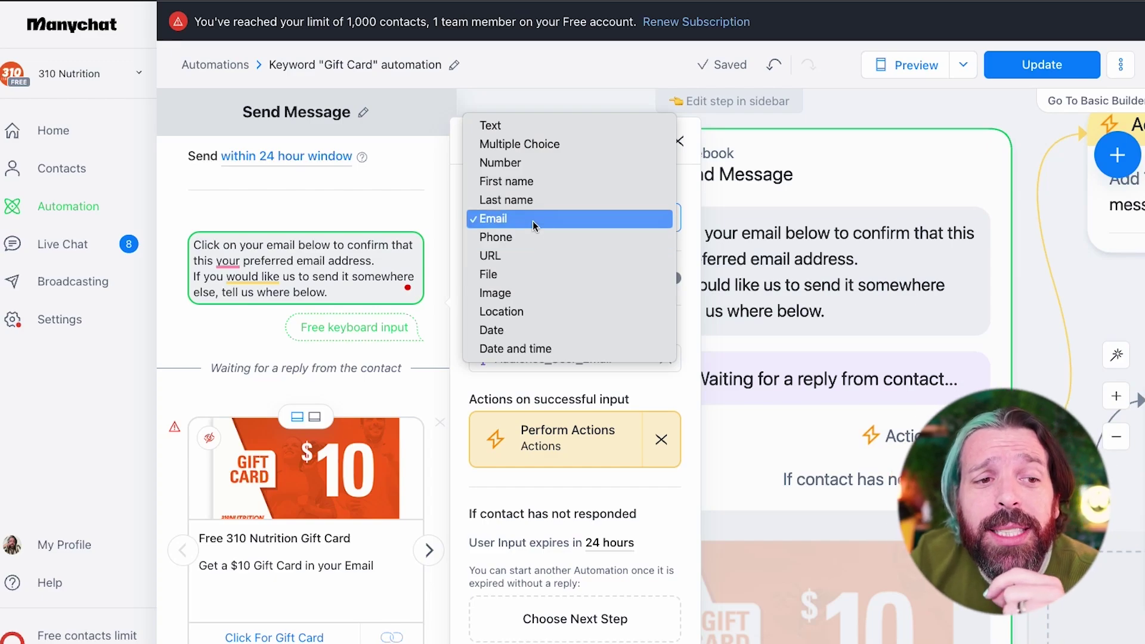
click(534, 225)
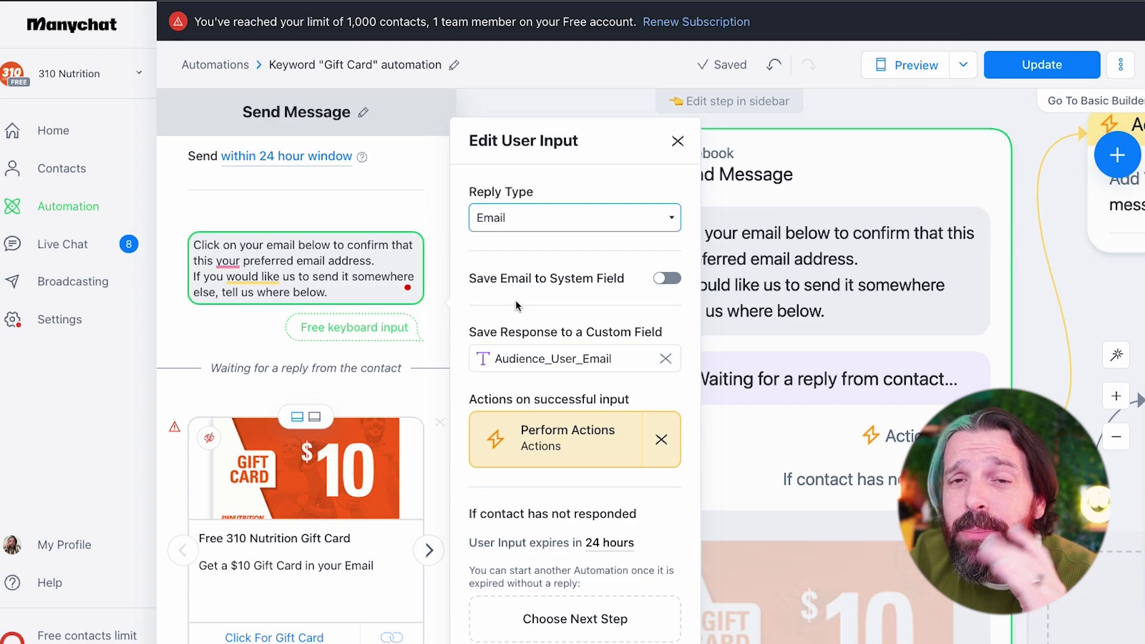
drag(472, 334, 679, 335)
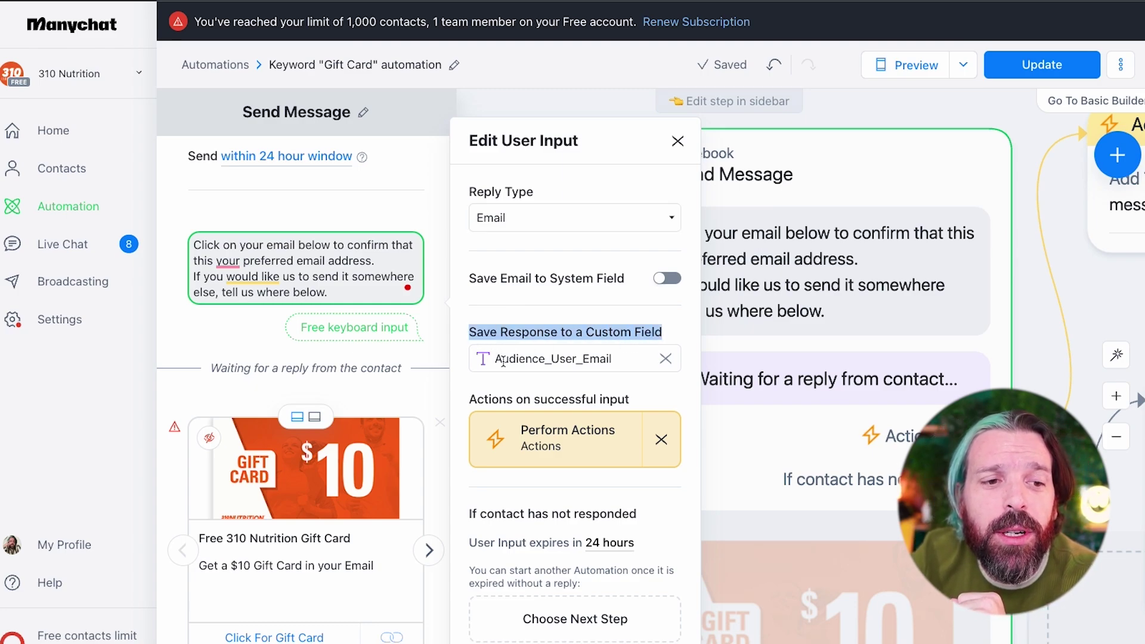
click(615, 358)
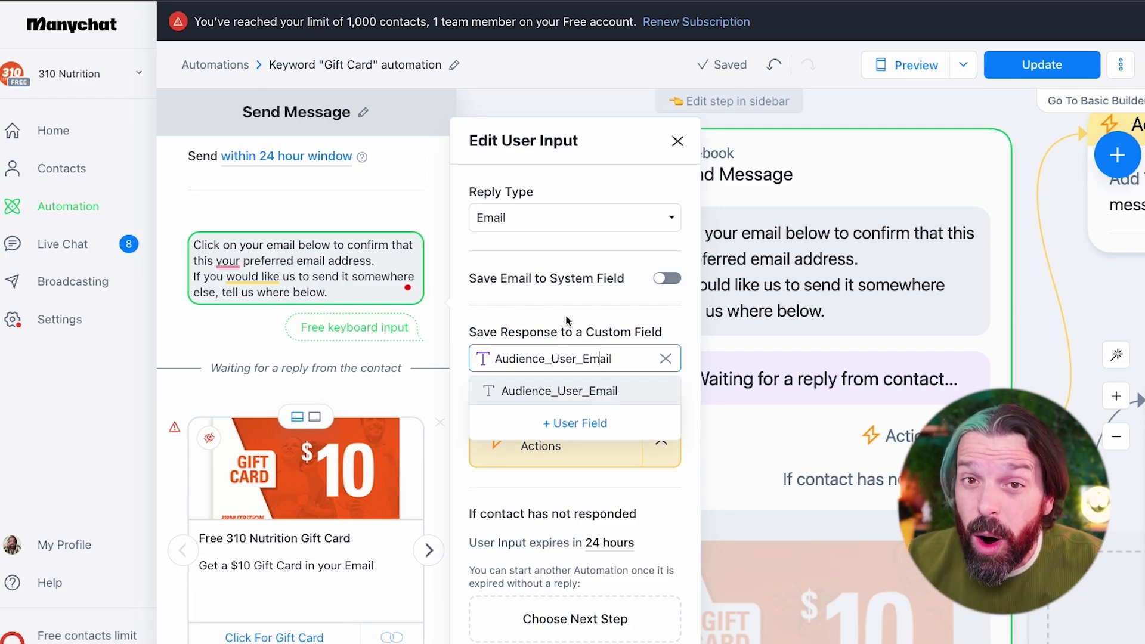
scroll(567, 321, down, 2)
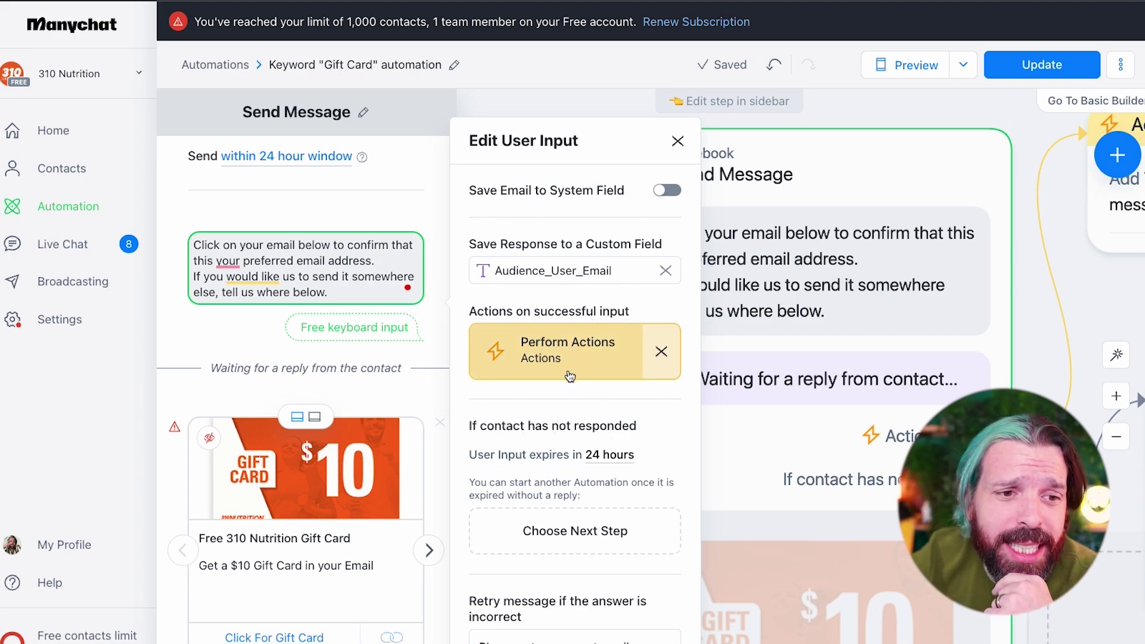
scroll(575, 379, down, 1)
scroll(578, 381, down, 3)
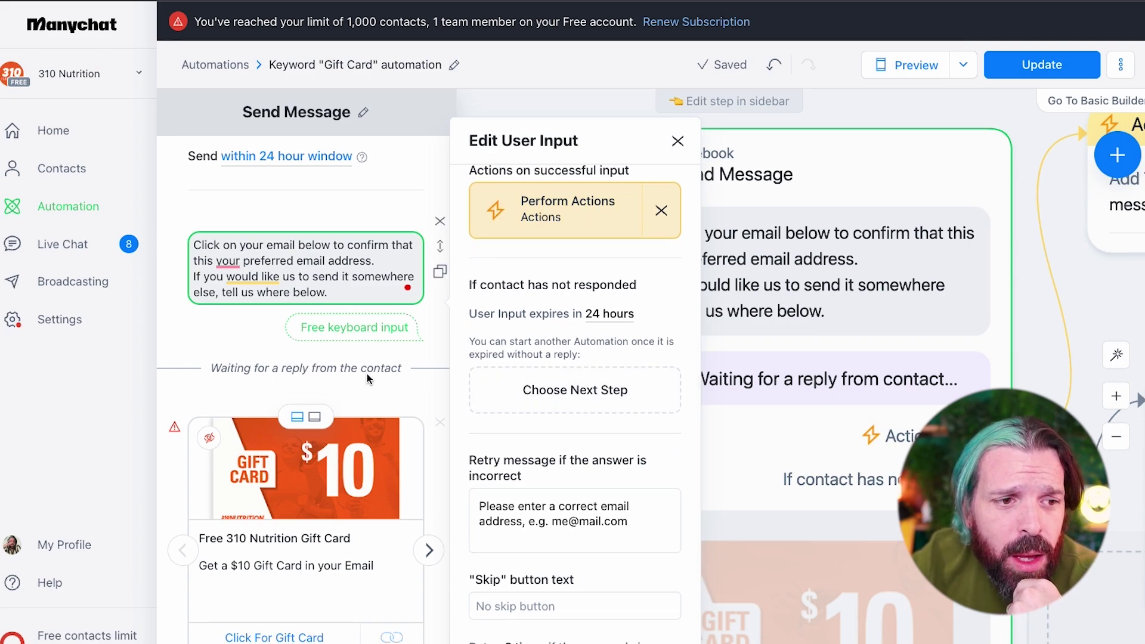
scroll(367, 373, down, 3)
scroll(363, 368, down, 1)
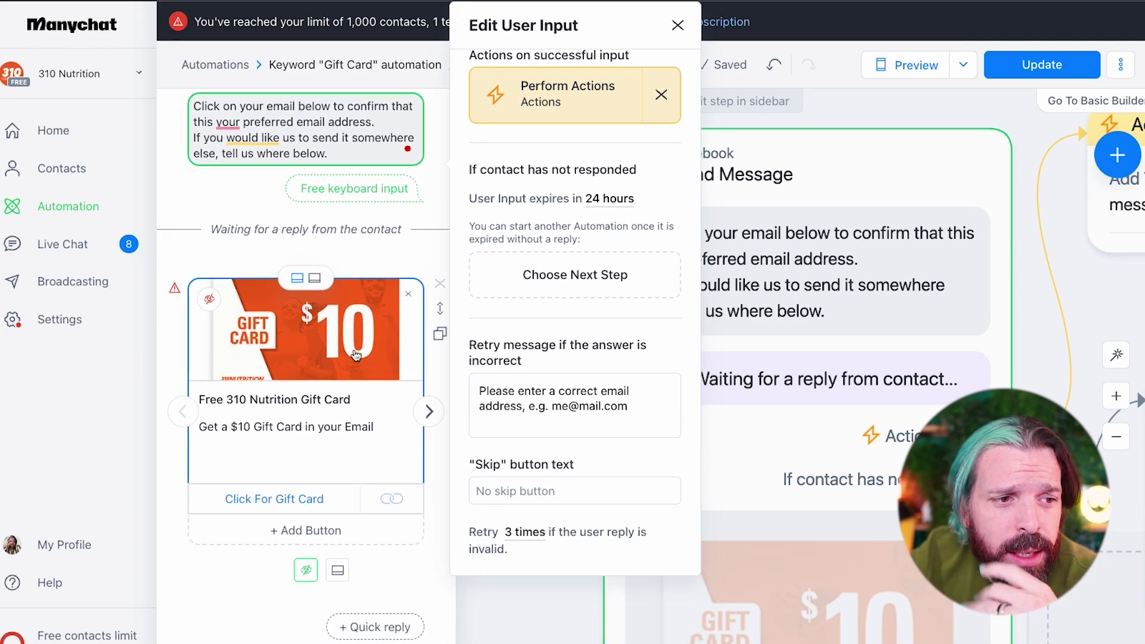
- Compare the square and horizontal image formats on the $10 gift card, leaving it in the horizontal format
click(357, 355)
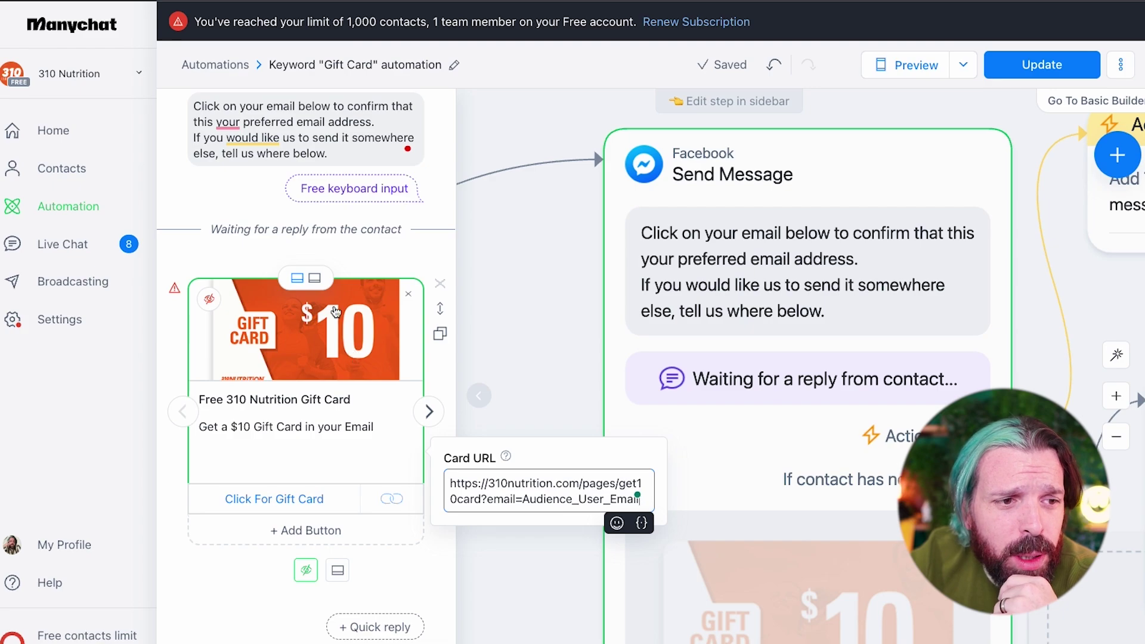
click(315, 280)
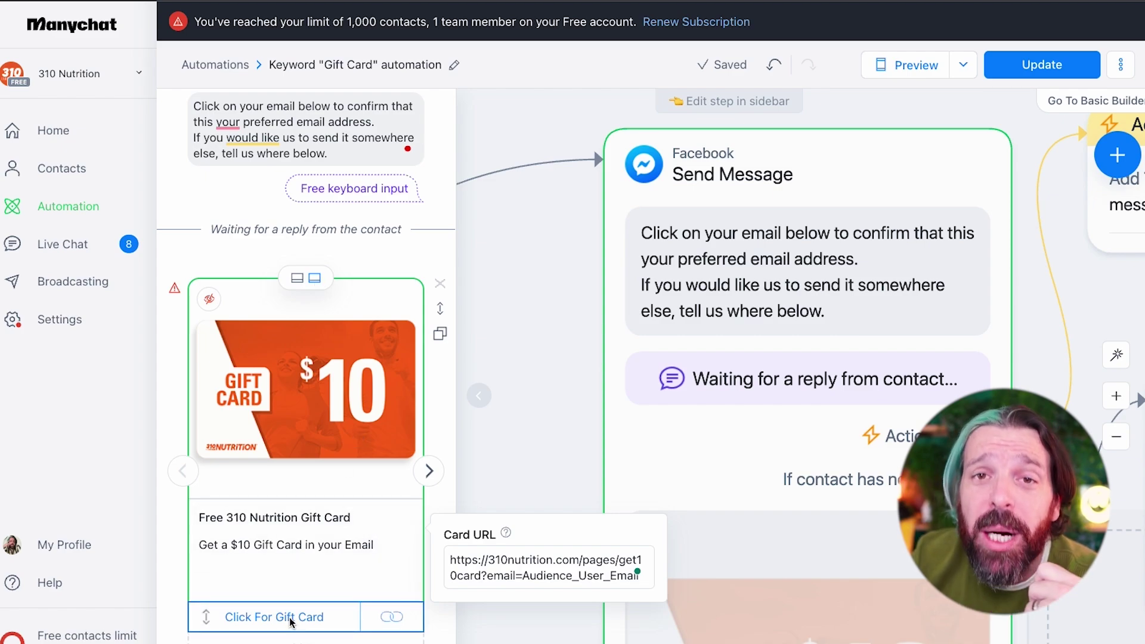
click(295, 279)
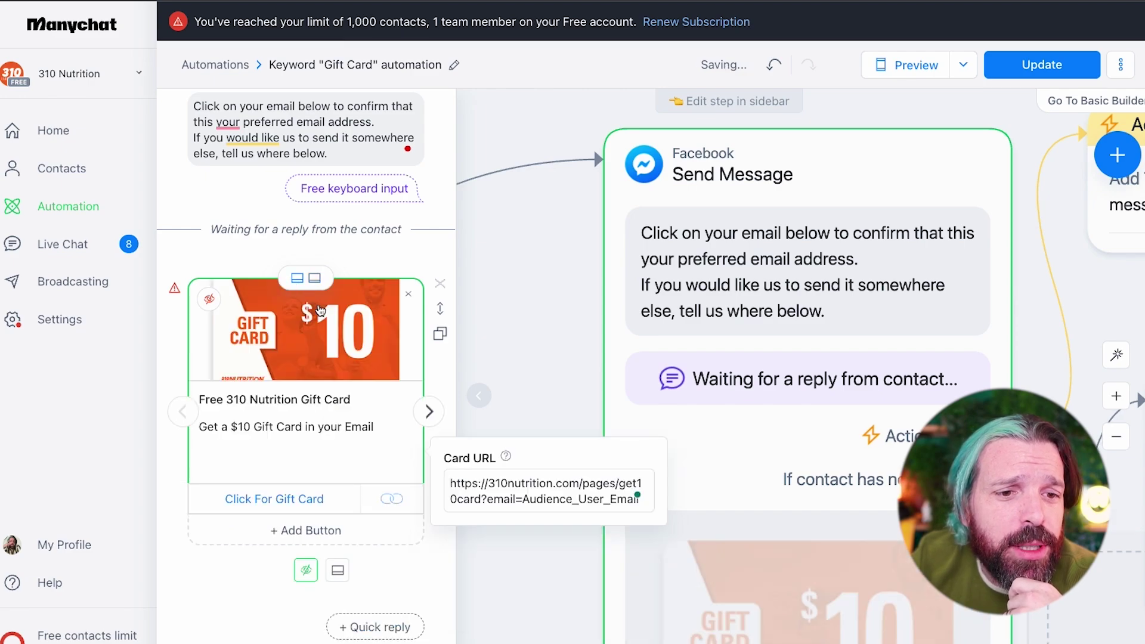
scroll(571, 370, down, 5)
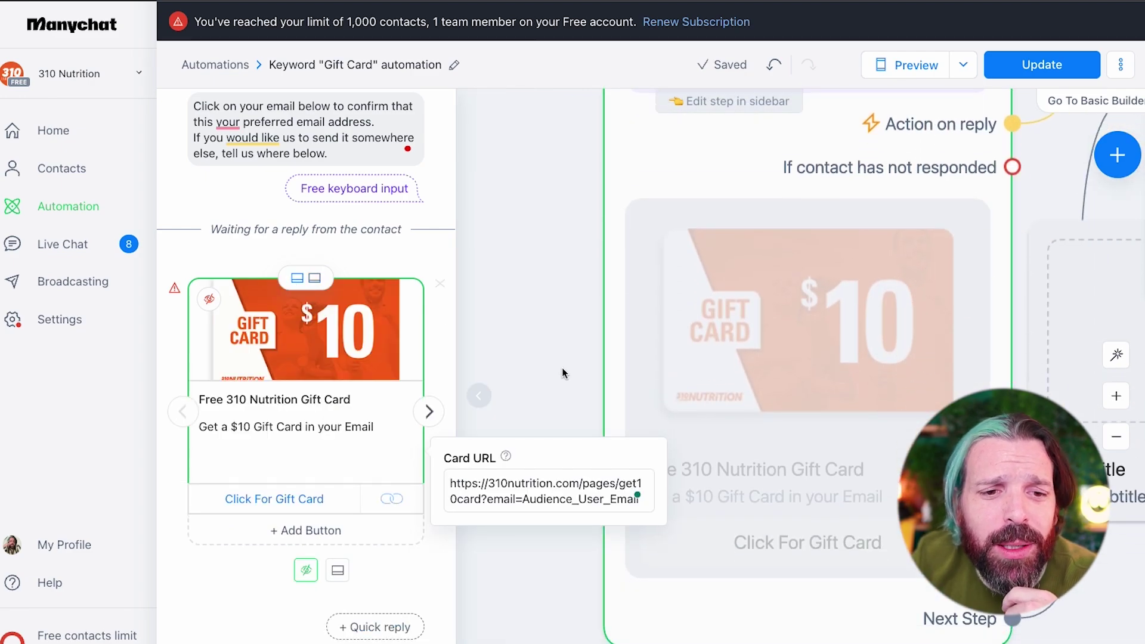
click(312, 281)
click(297, 279)
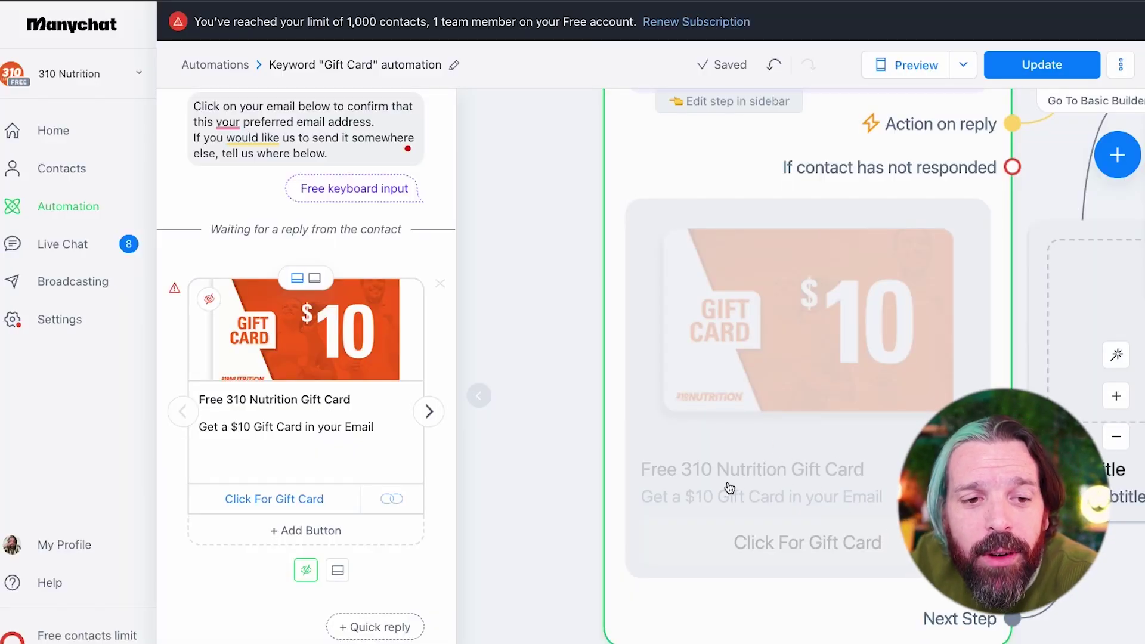
- Review the gift card's title, card URL and subtitle
click(198, 401)
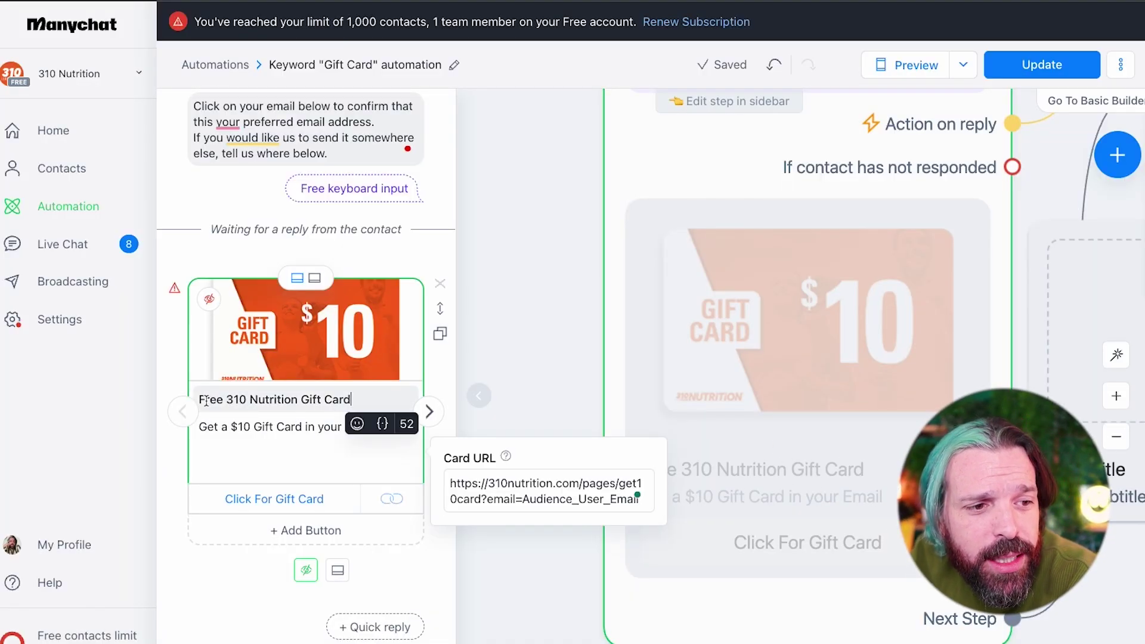
triple_click(198, 401)
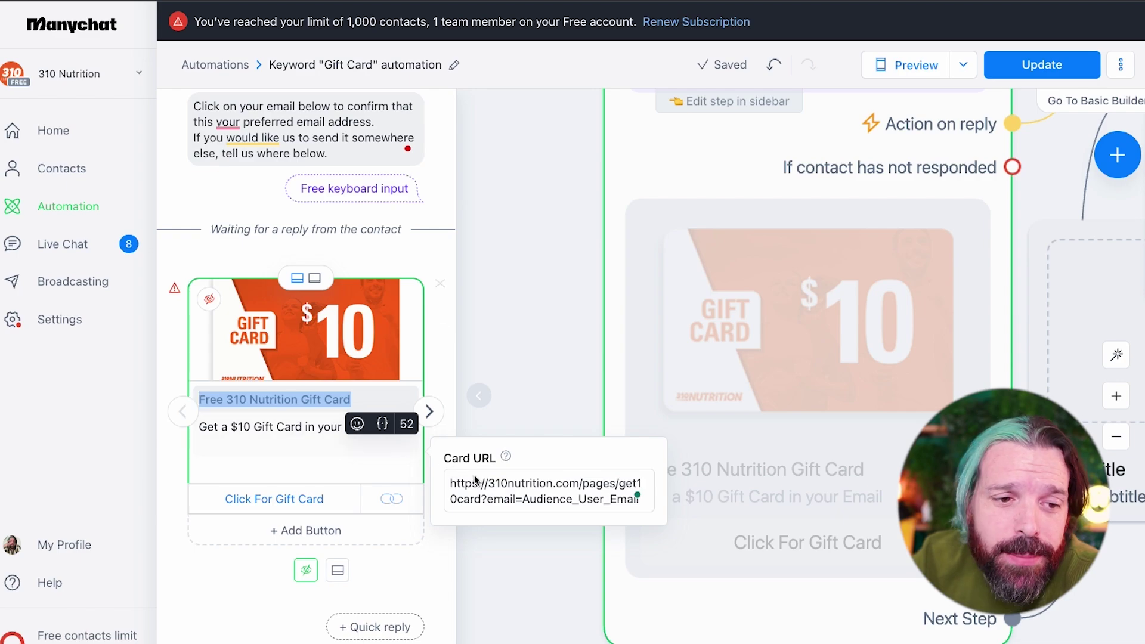
click(490, 484)
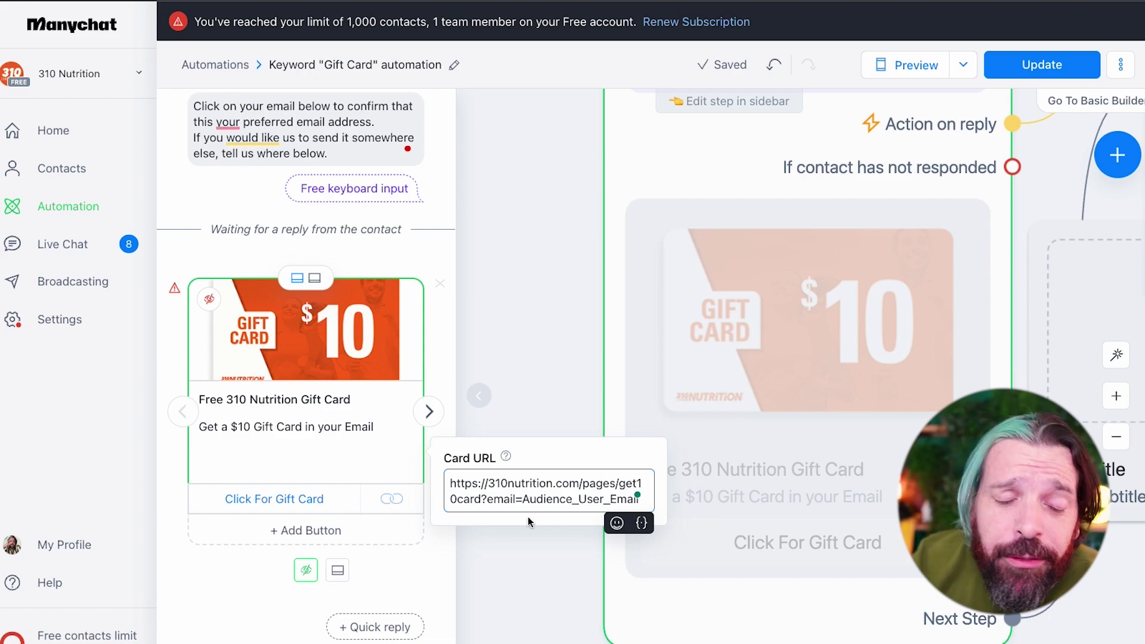
click(543, 499)
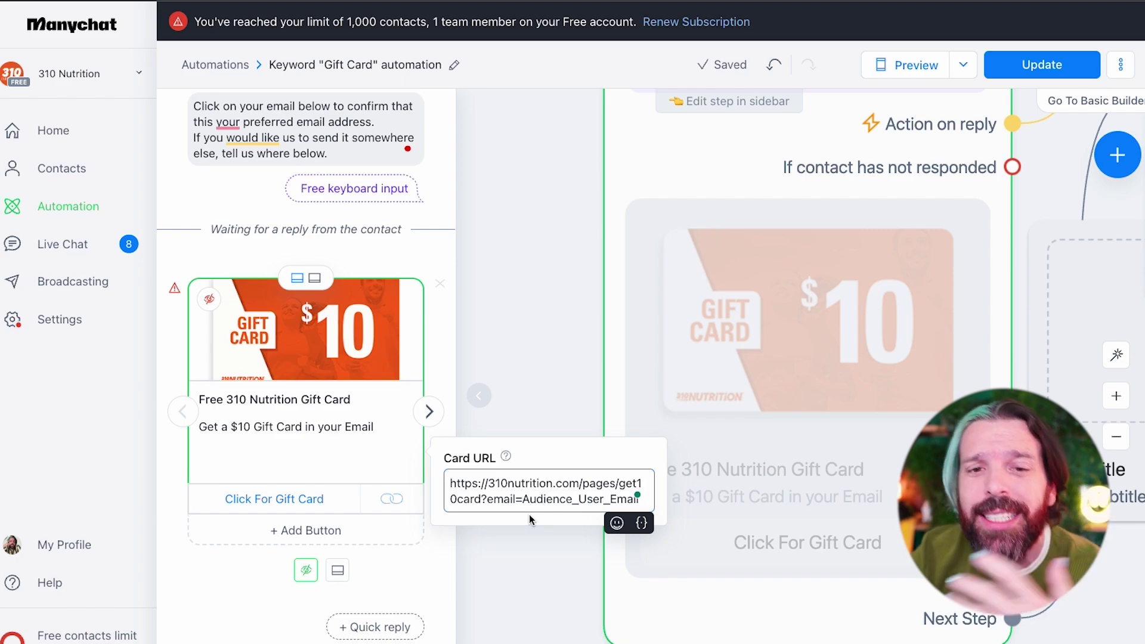
click(327, 433)
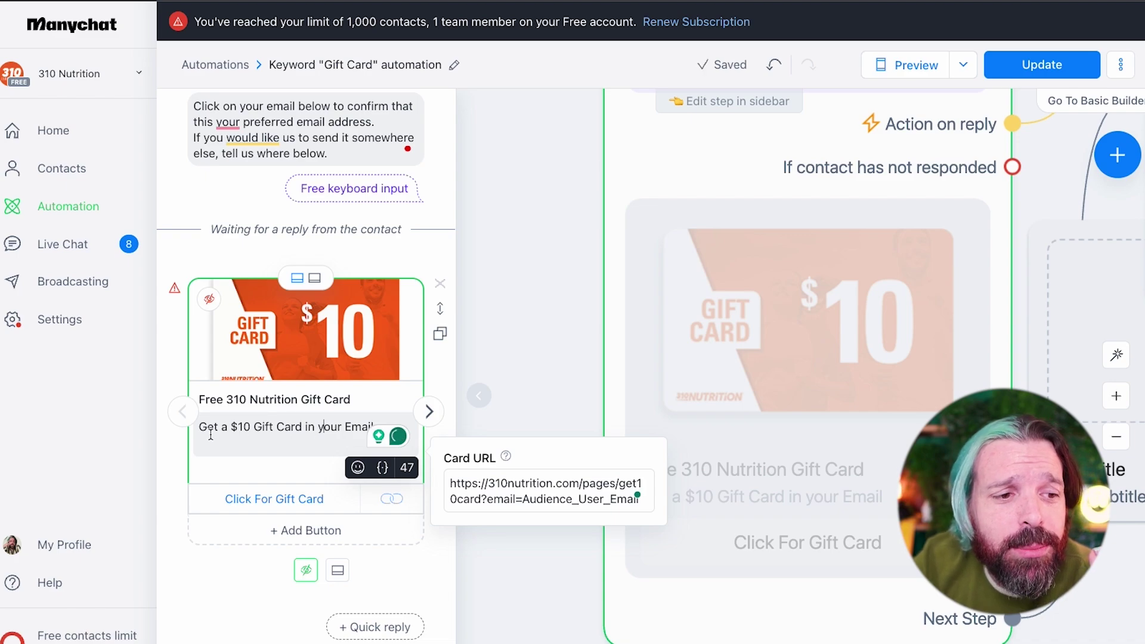
drag(202, 429, 374, 427)
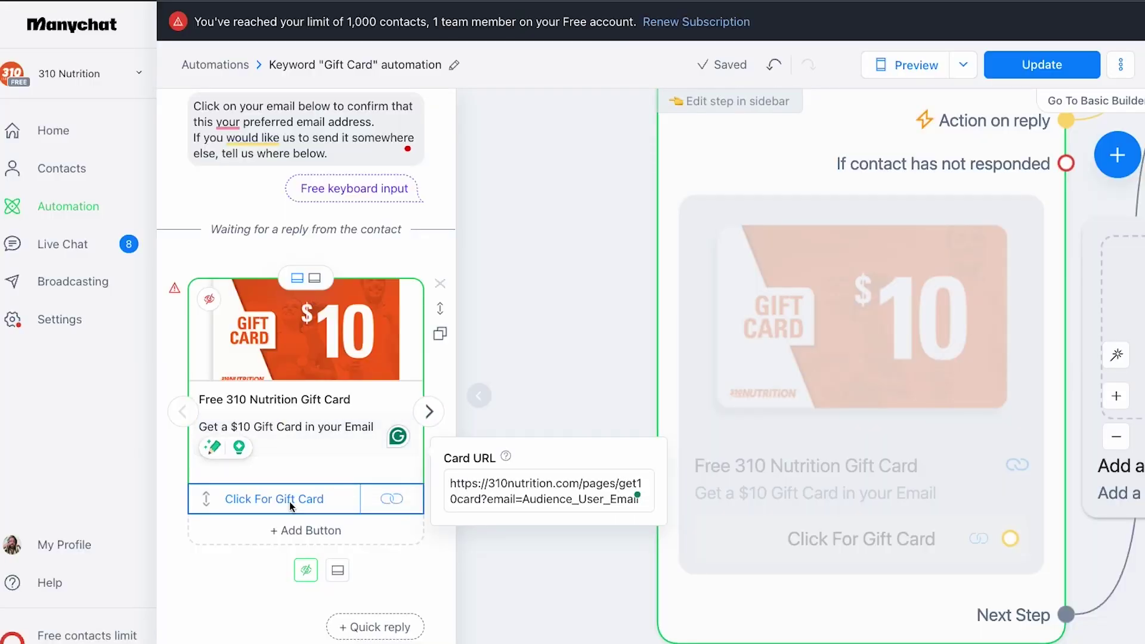
- Inspect the title and website URL of the Click For Gift Card button, and leave the Send Message step's editing
click(389, 500)
key(ctrl+c)
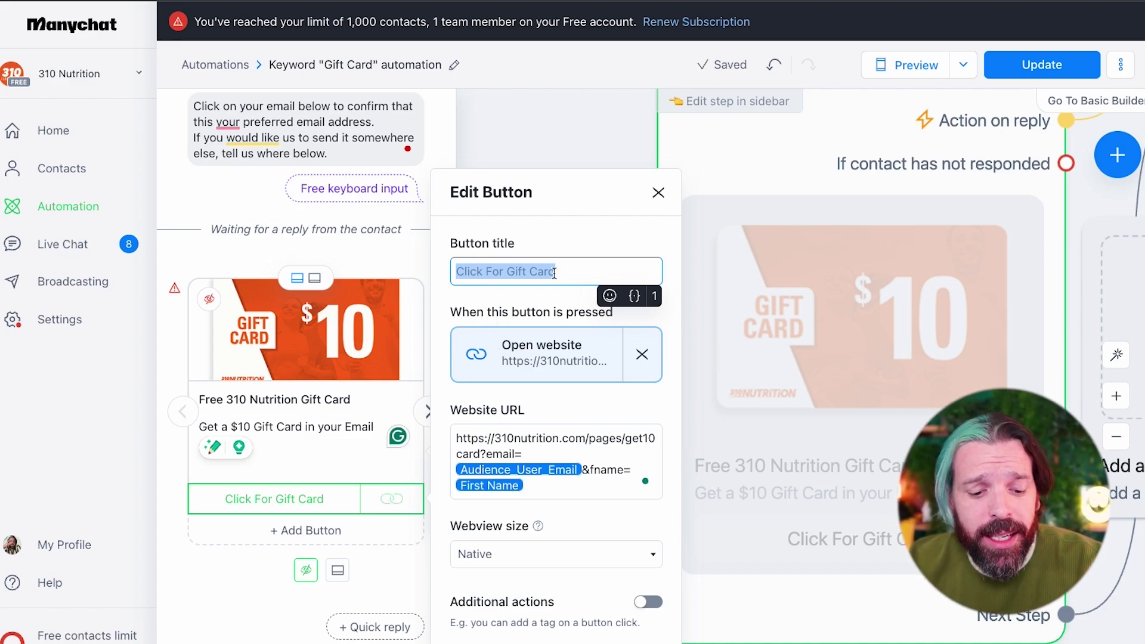
key(BackSpace)
key(ctrl+v)
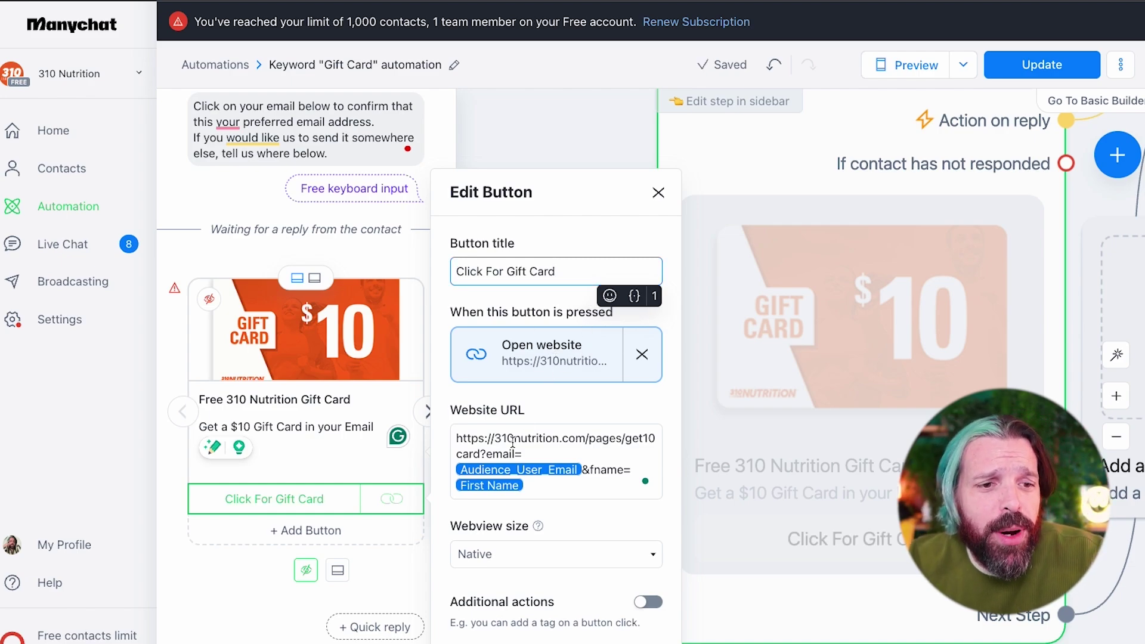
drag(456, 437, 542, 481)
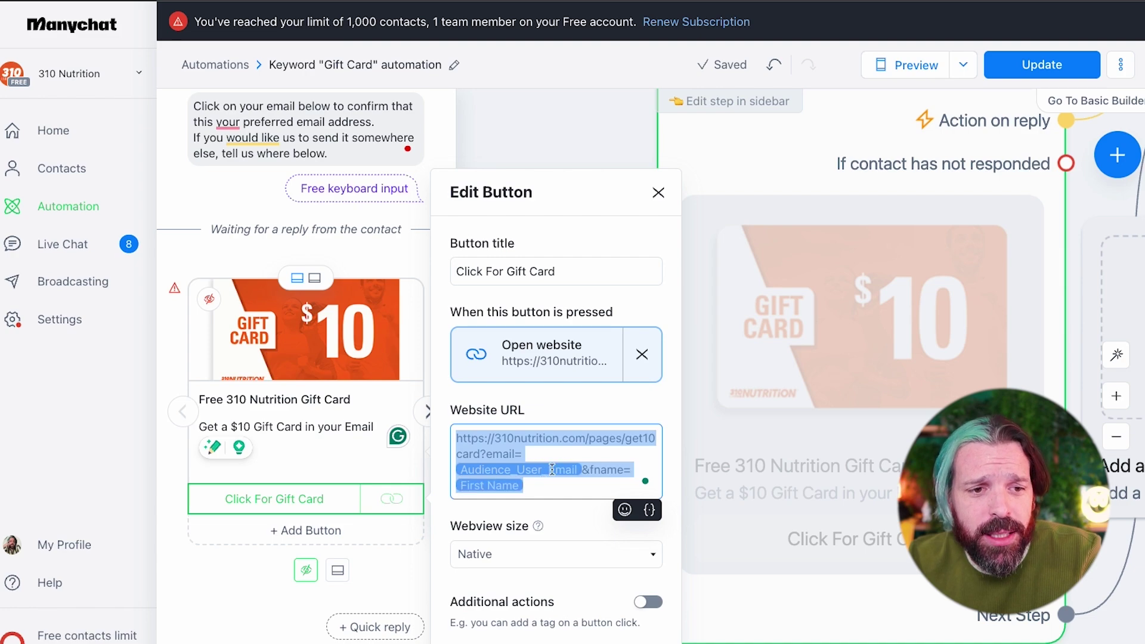
click(569, 412)
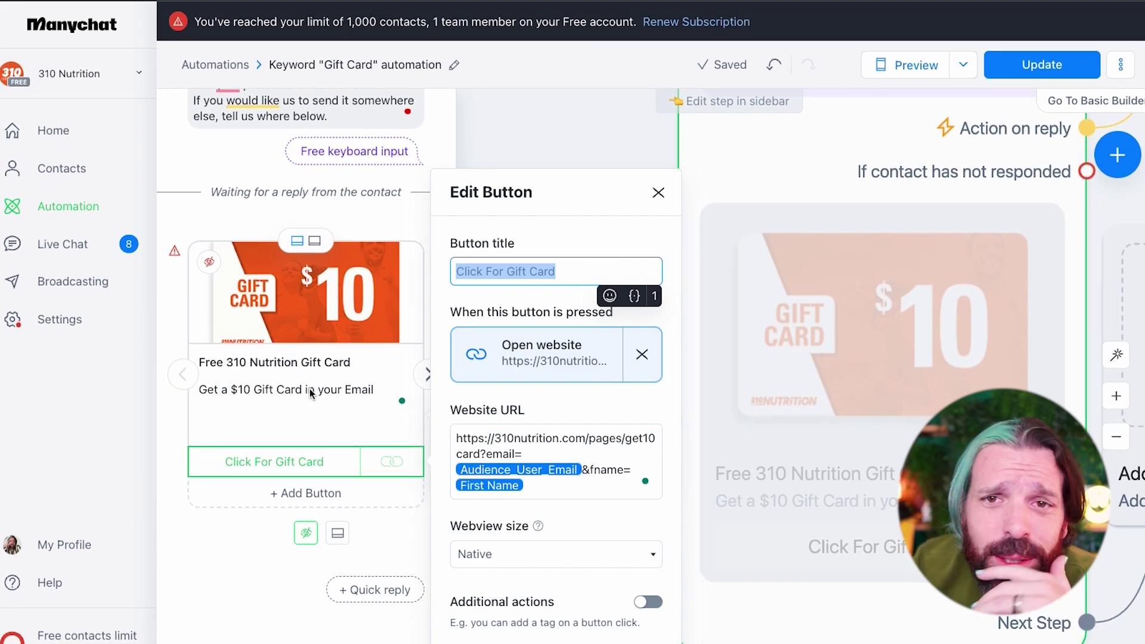
click(345, 438)
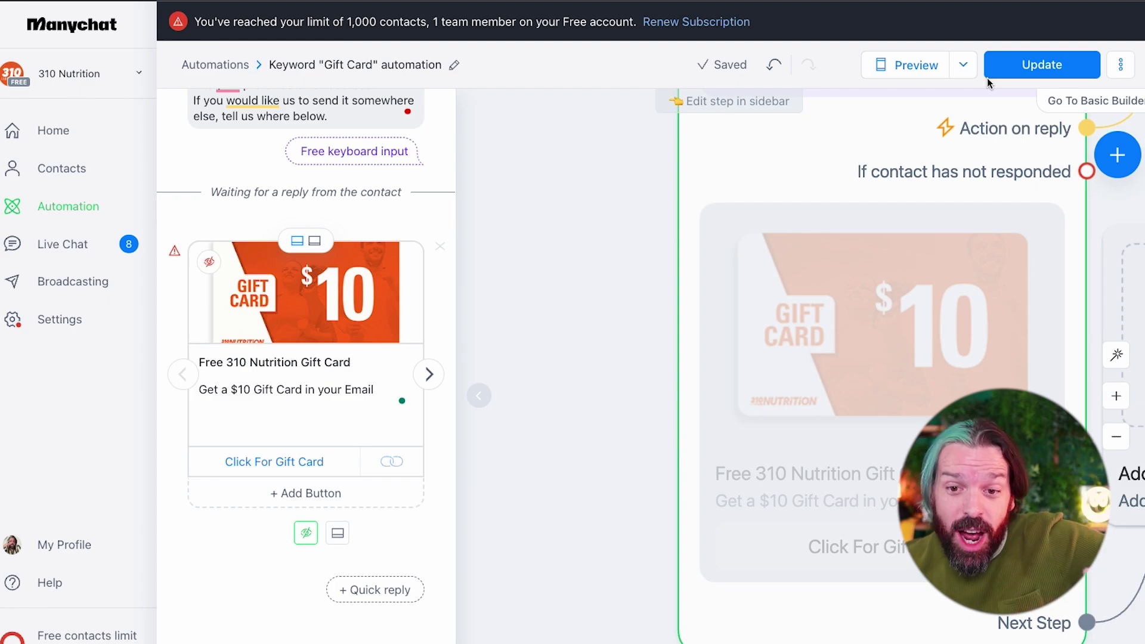
key(Escape)
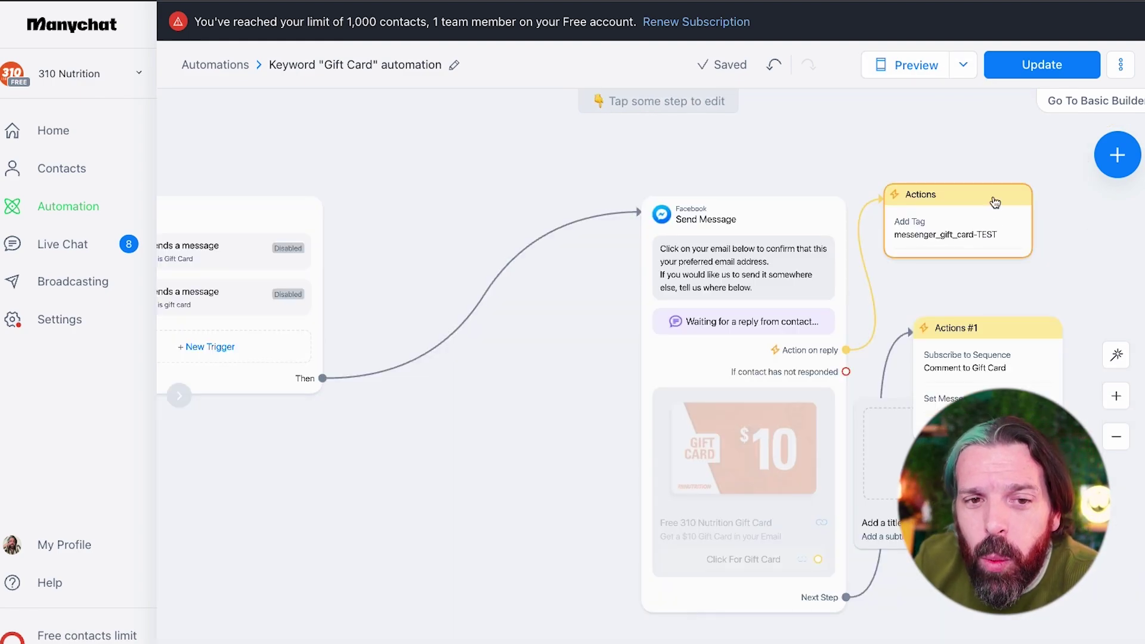
- Examine the Add Tag action linked to the Send Message step's reply and the neighbouring Actions #1 step
click(1117, 396)
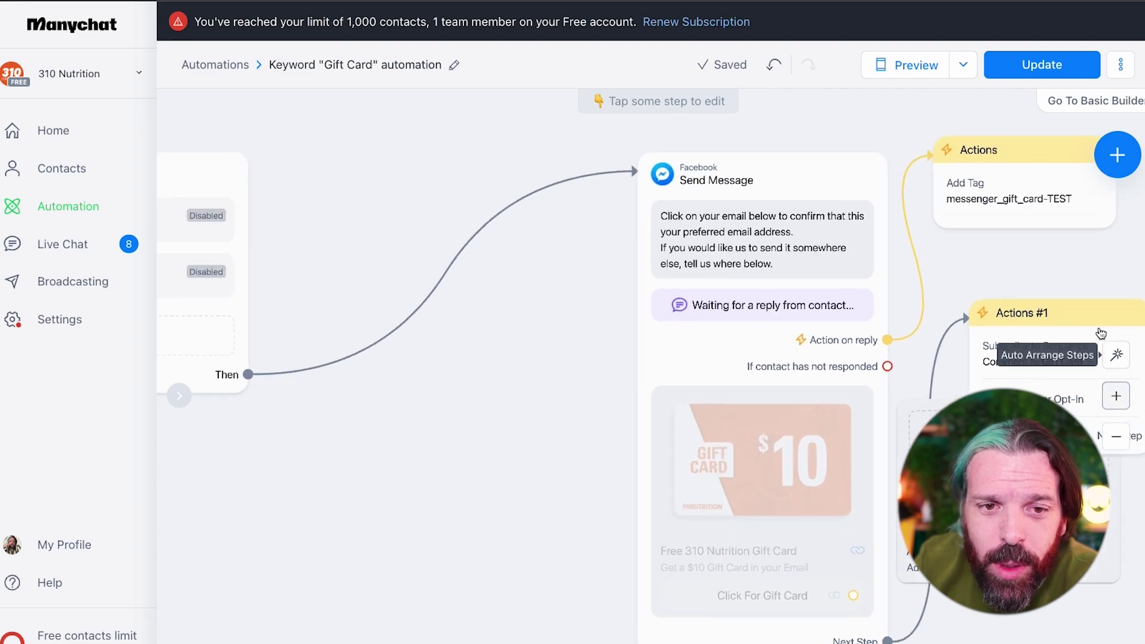
drag(1069, 215, 610, 459)
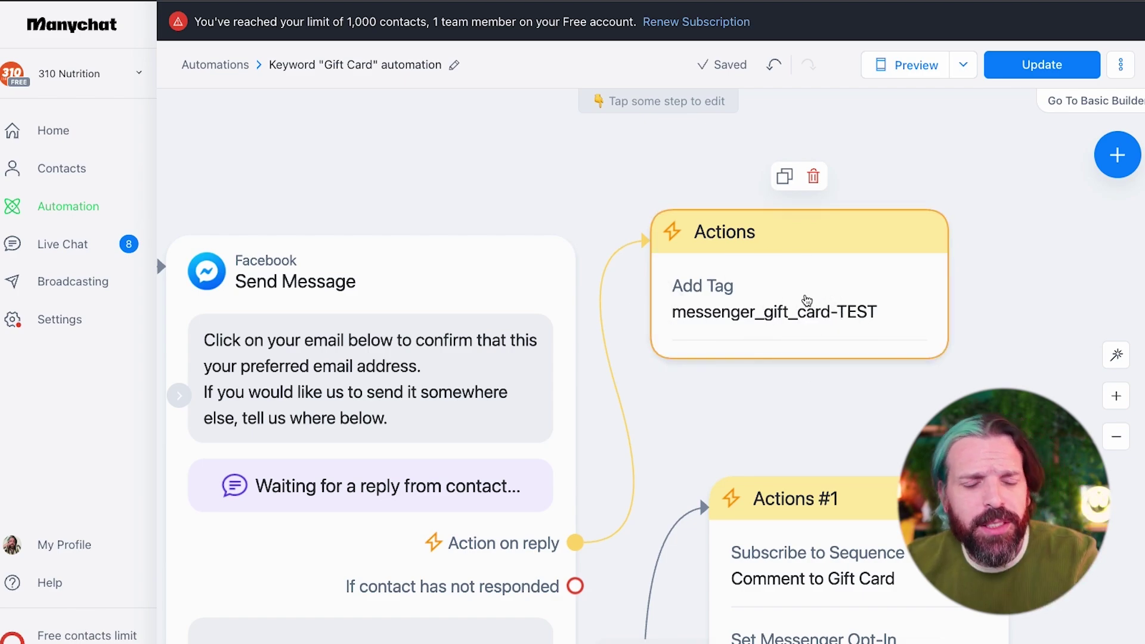
scroll(553, 404, down, 2)
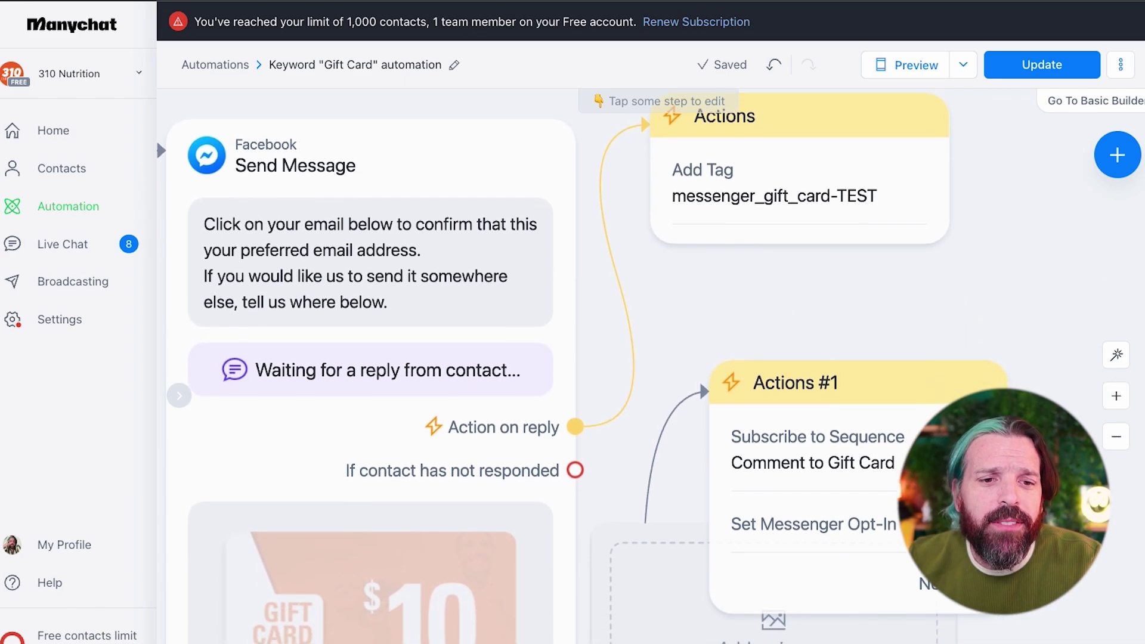
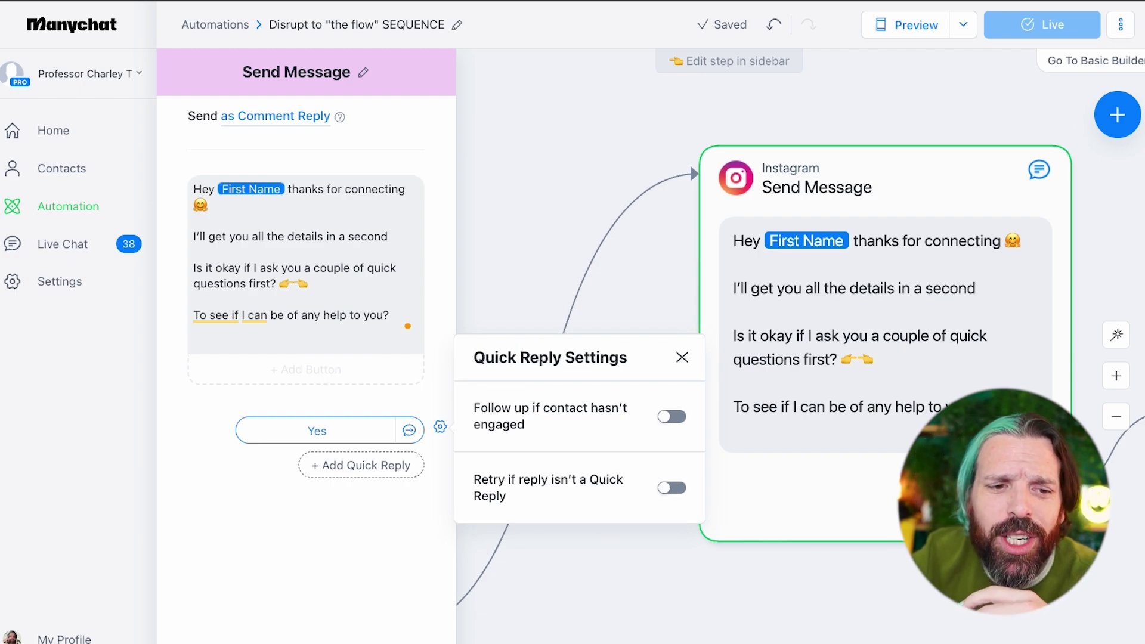
- Close the quick reply settings of the Instagram Send Message step
key(Escape)
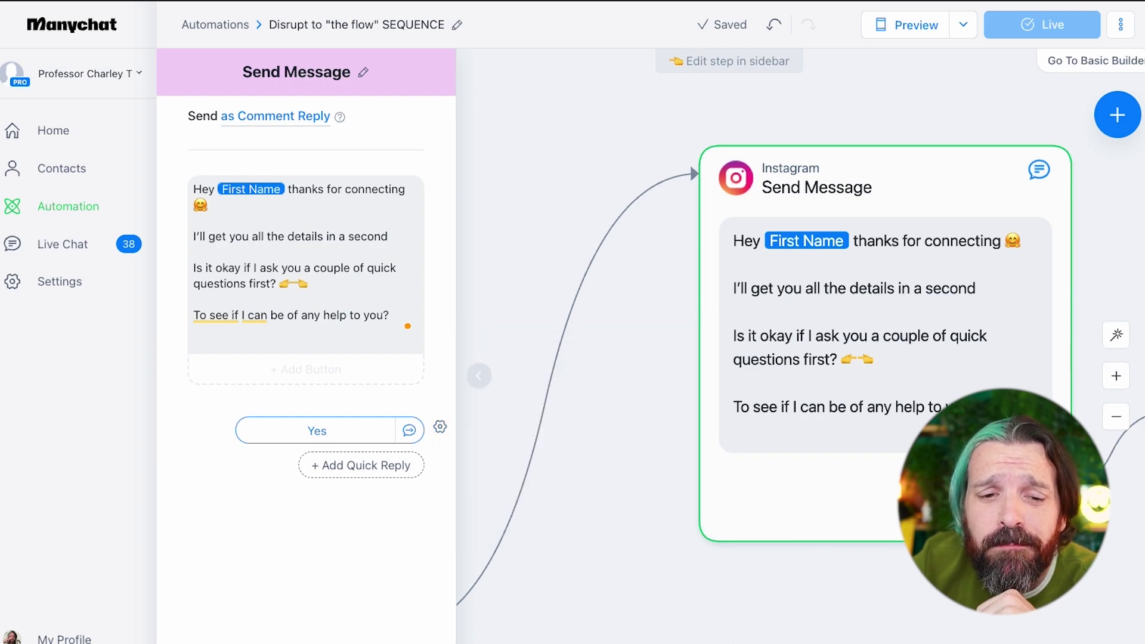
- Examine the three-second wait and the Thanks First Name message in The Flow step of the Instagram sequence
mouse_move(985, 373)
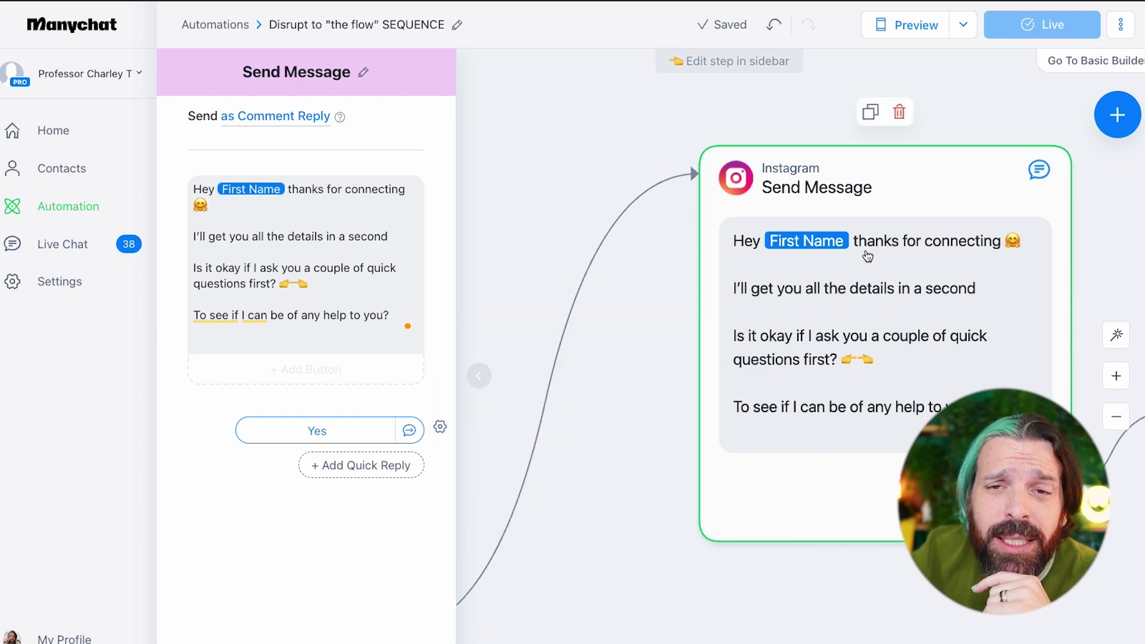
scroll(908, 390, right, 5)
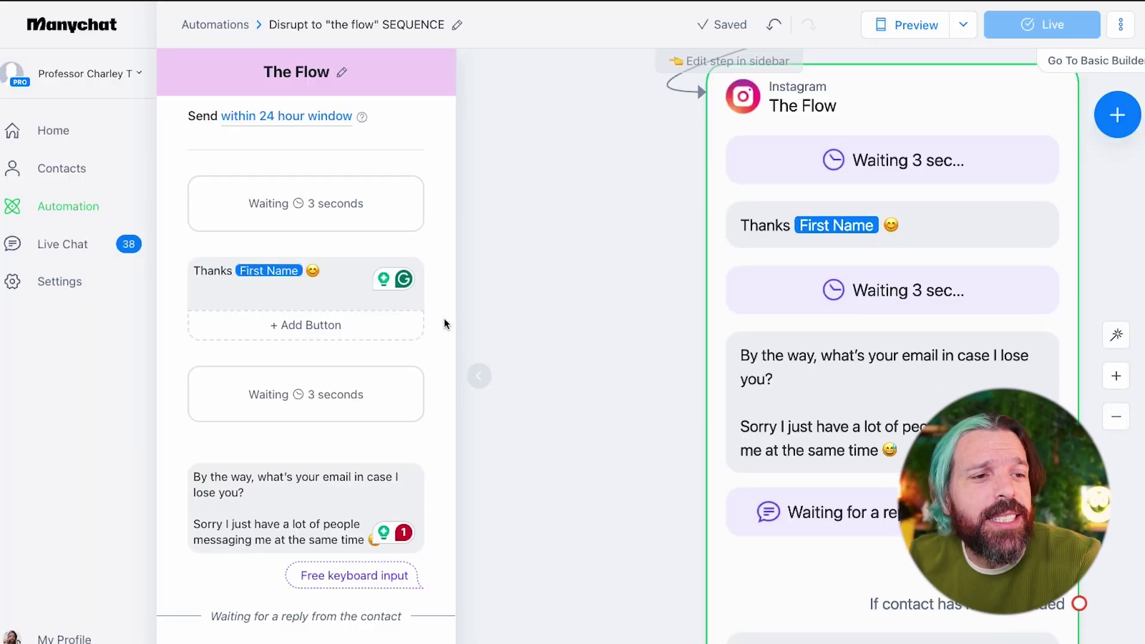
click(218, 278)
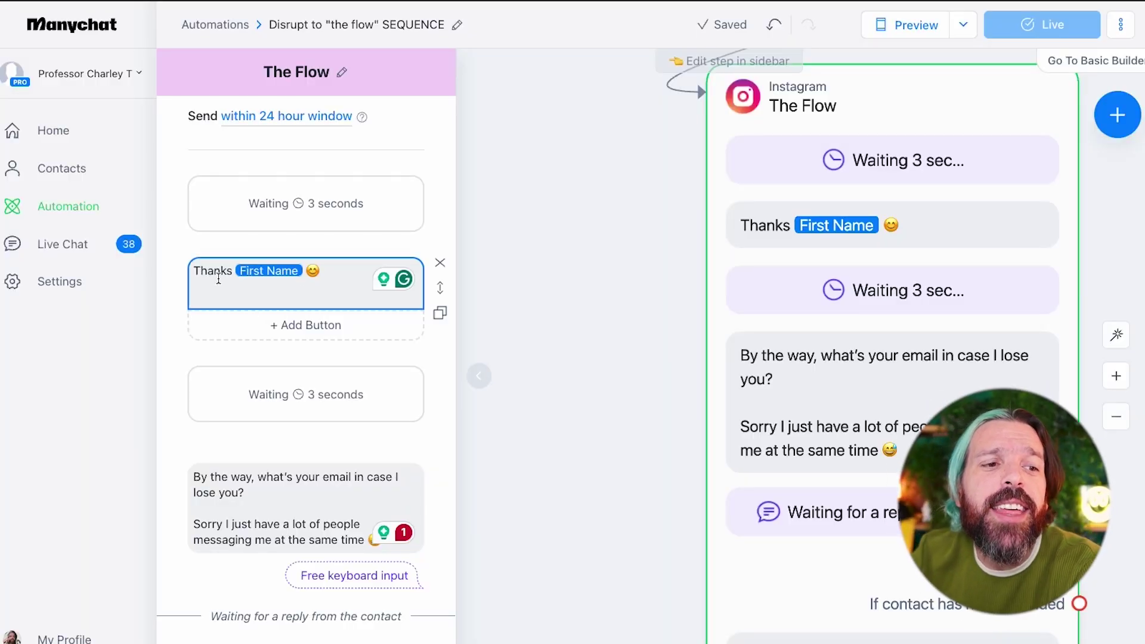
click(329, 201)
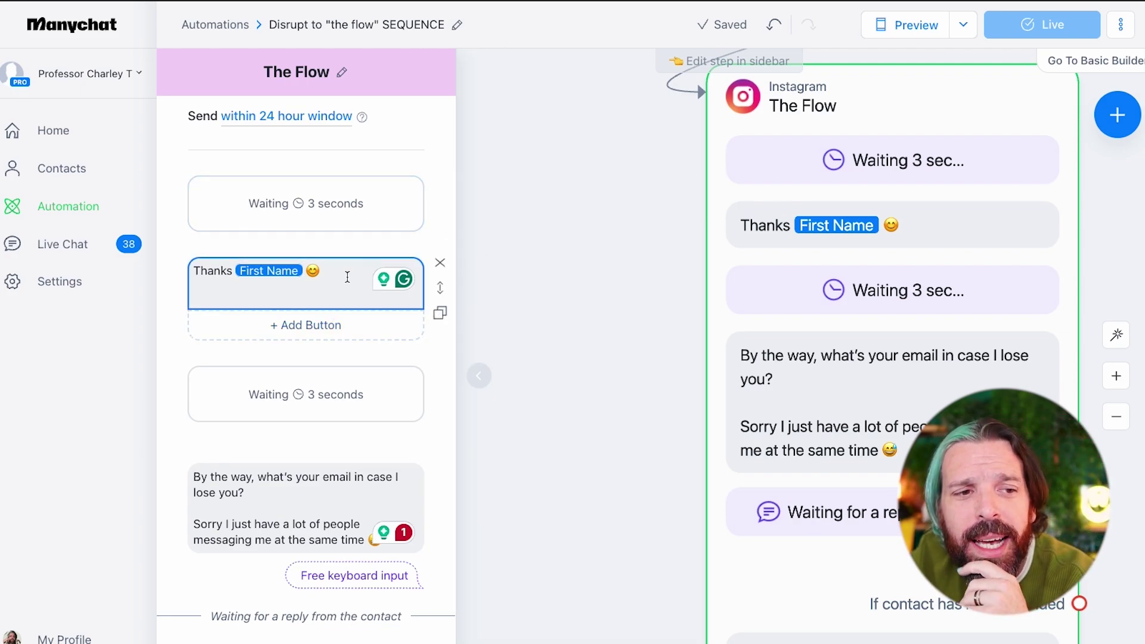
- Add a button to the Thanks First Name message, view its available actions, and remove the button
click(330, 328)
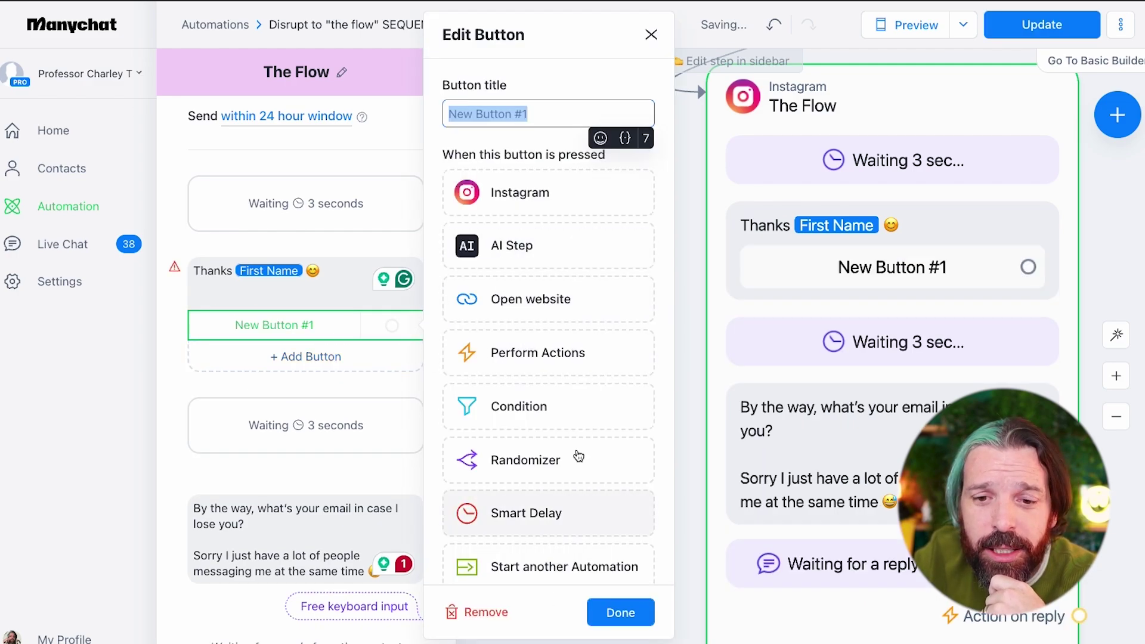
scroll(621, 519, down, 1)
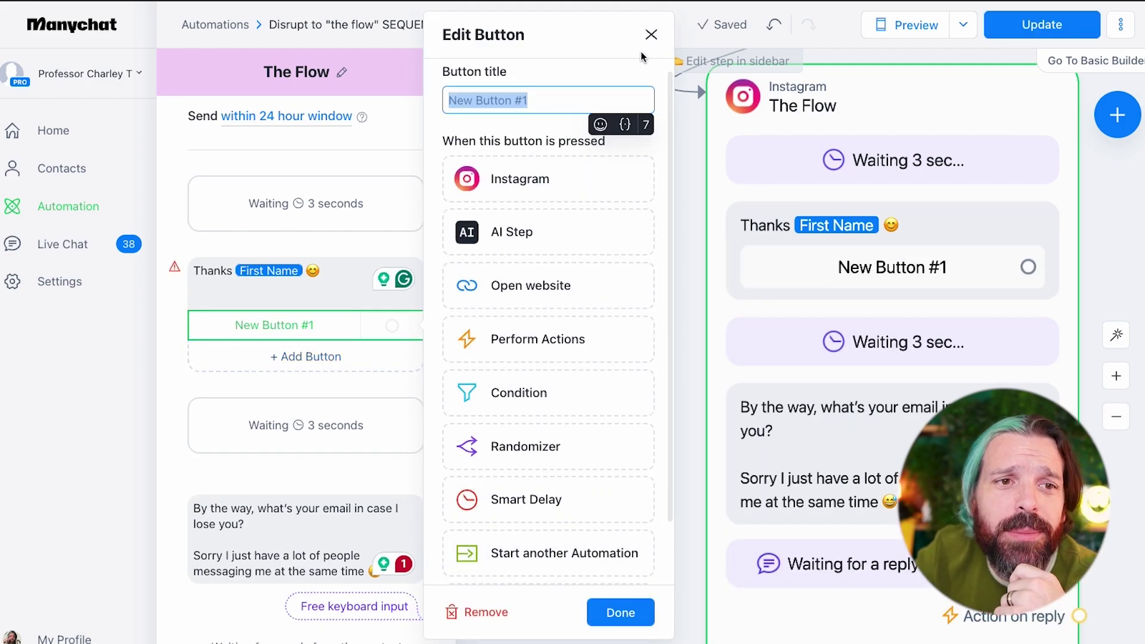
click(651, 34)
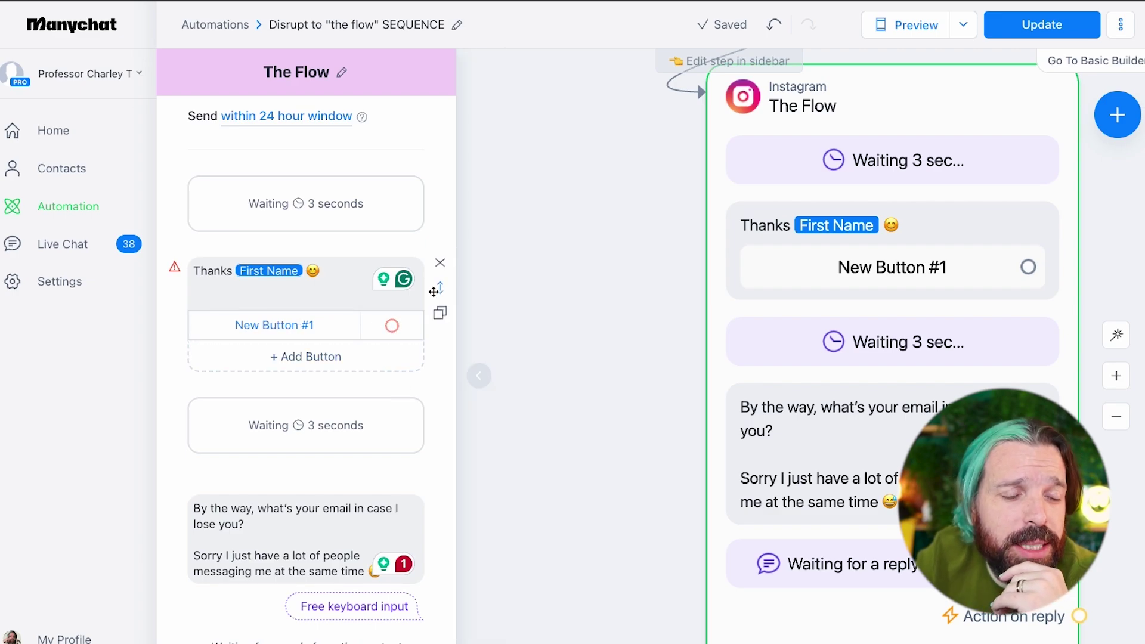
click(274, 325)
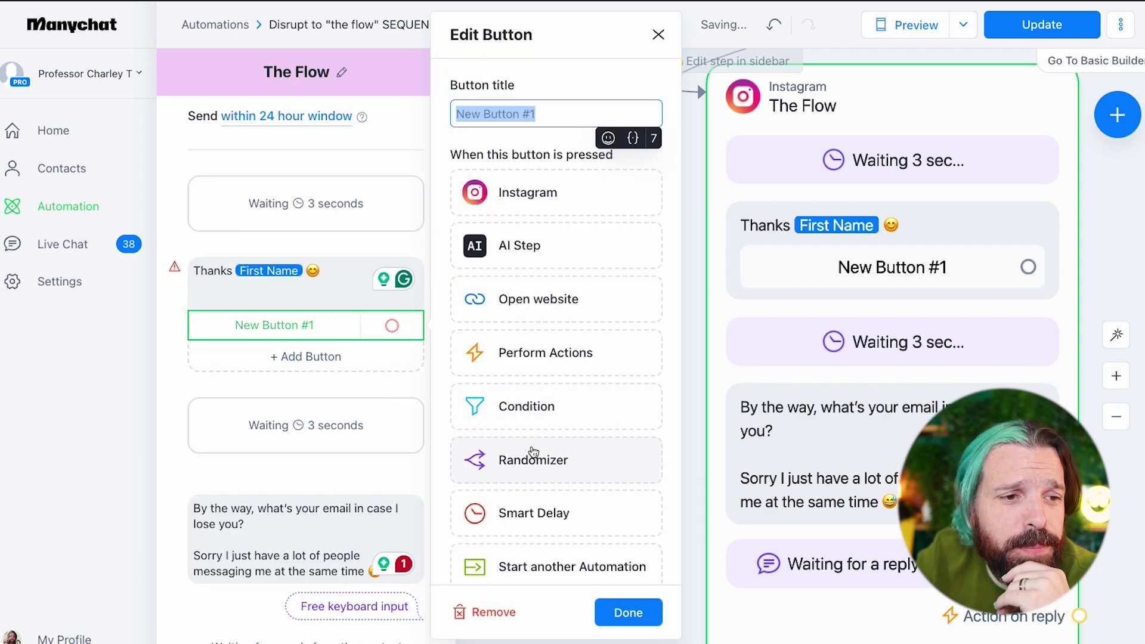
click(493, 613)
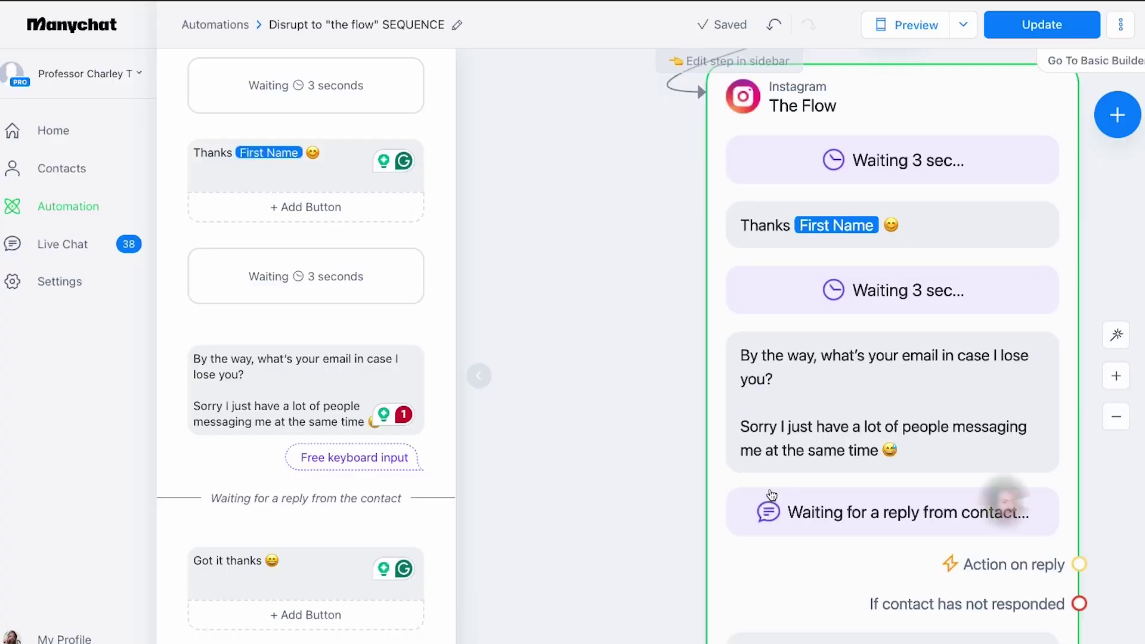
- Review The Flow's messages from the email request through the weekly time, Facebook Ads experience and daily spend questions
scroll(306, 358, down, 2)
scroll(892, 358, down, 5)
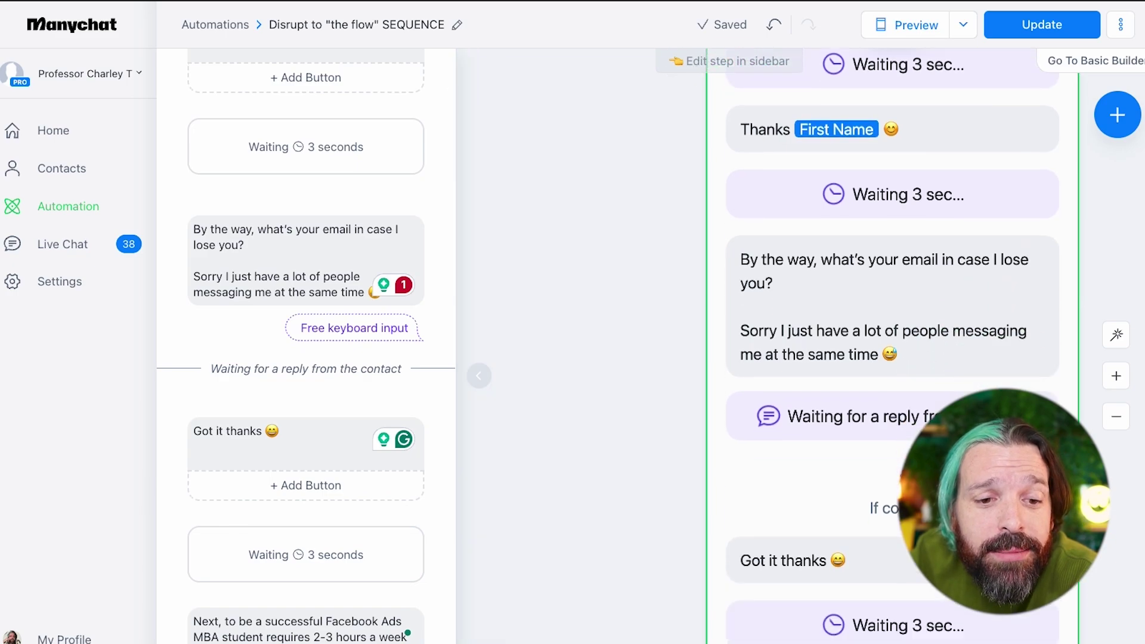
scroll(332, 412, down, 4)
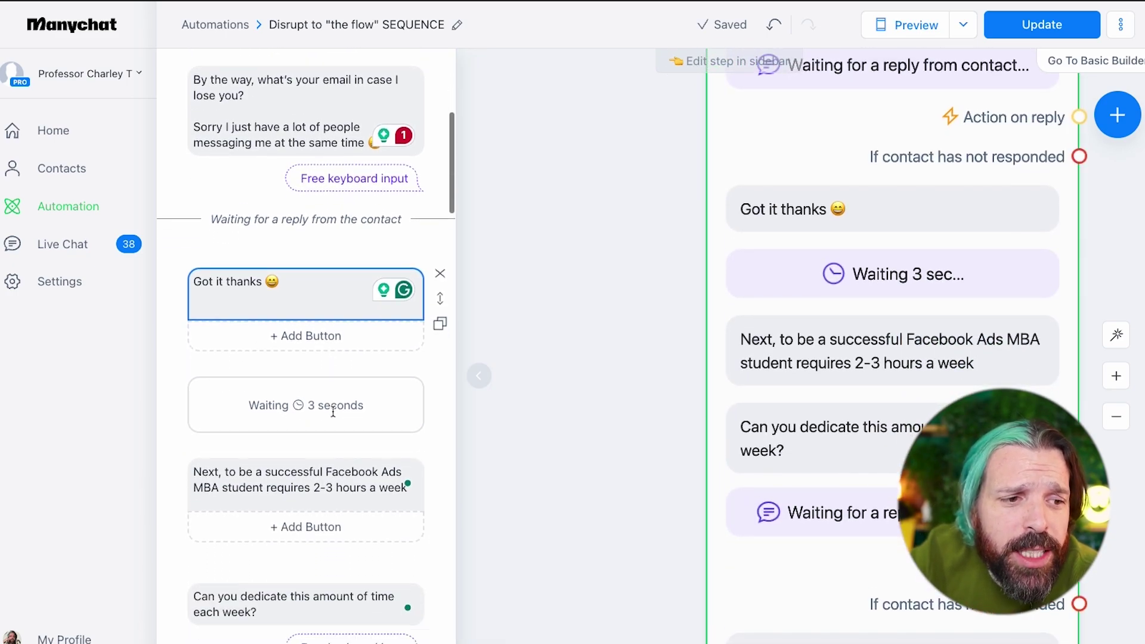
click(301, 395)
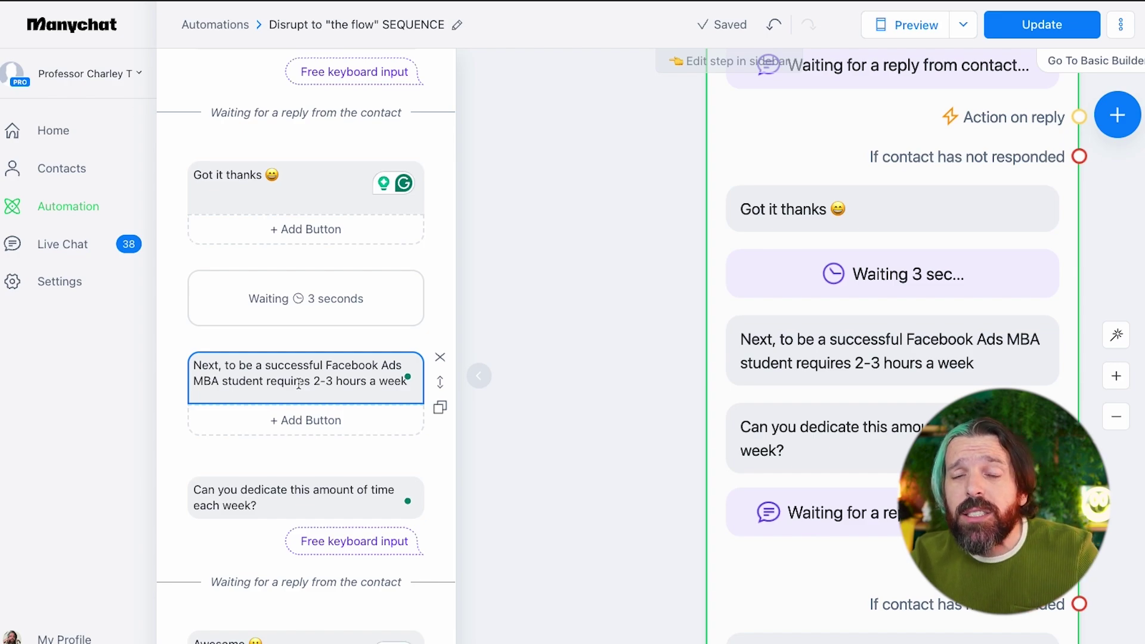
scroll(299, 383, down, 5)
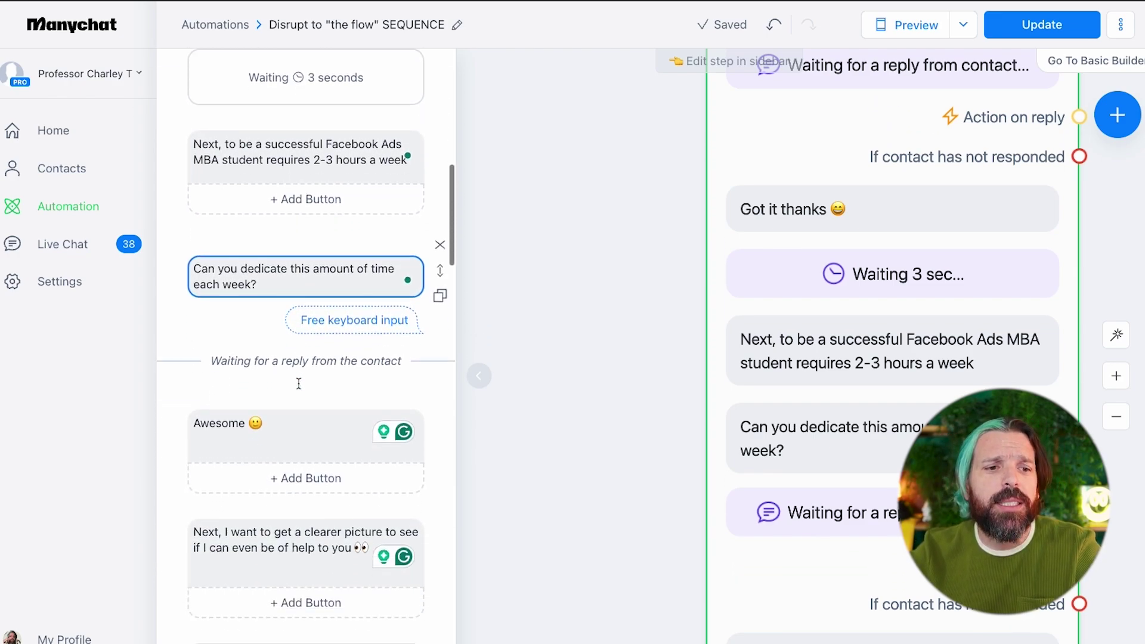
scroll(299, 383, down, 5)
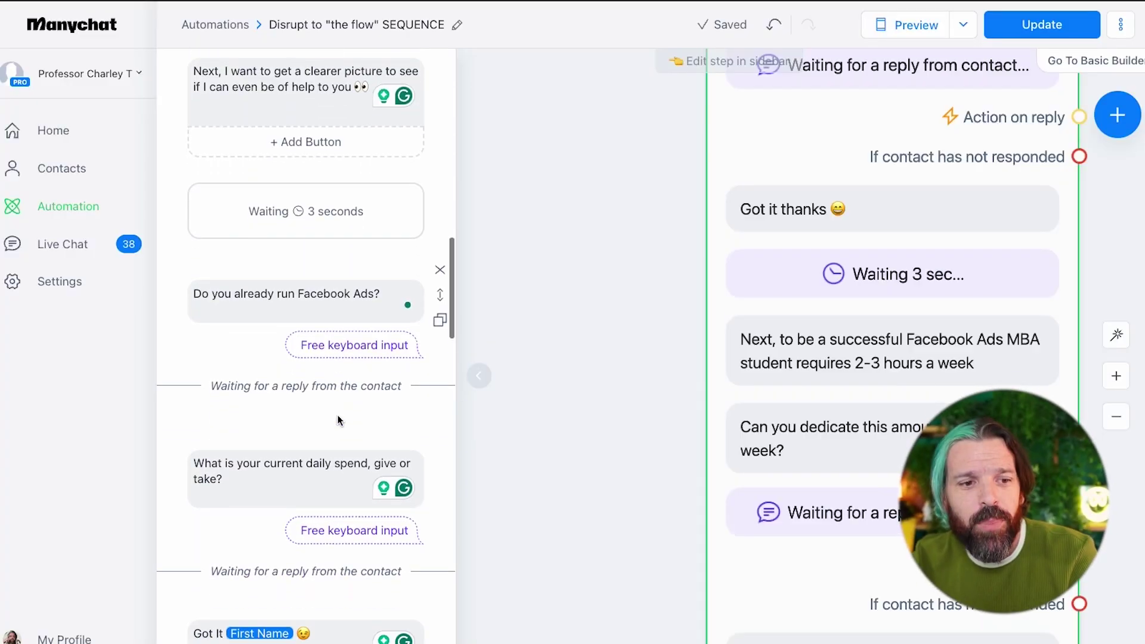
scroll(338, 420, down, 3)
scroll(338, 420, down, 3)
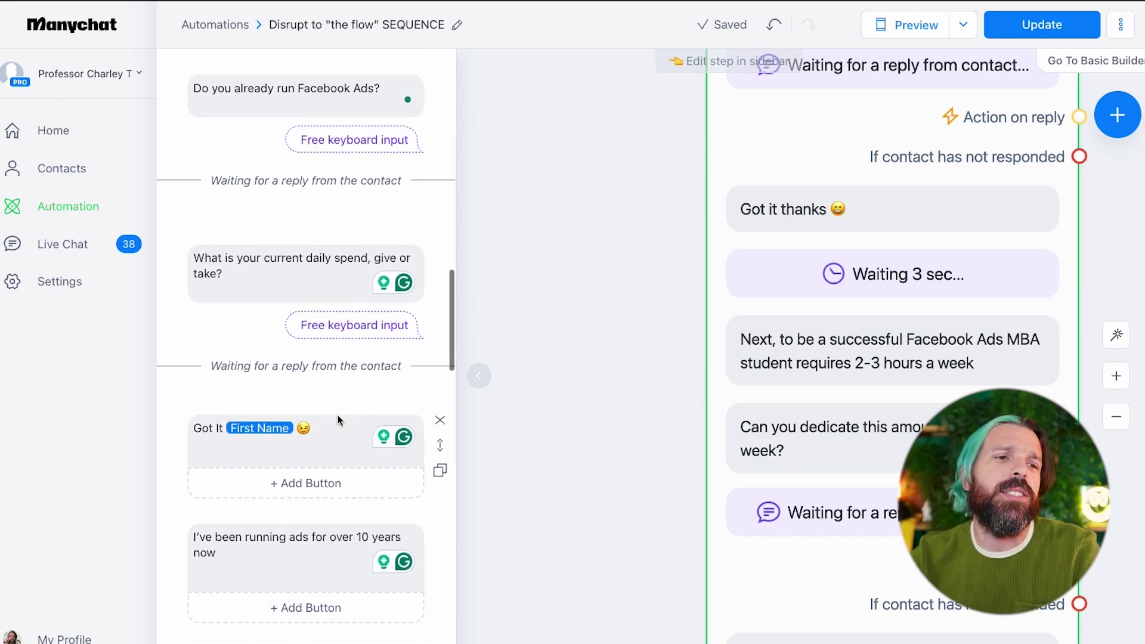
scroll(338, 416, down, 2)
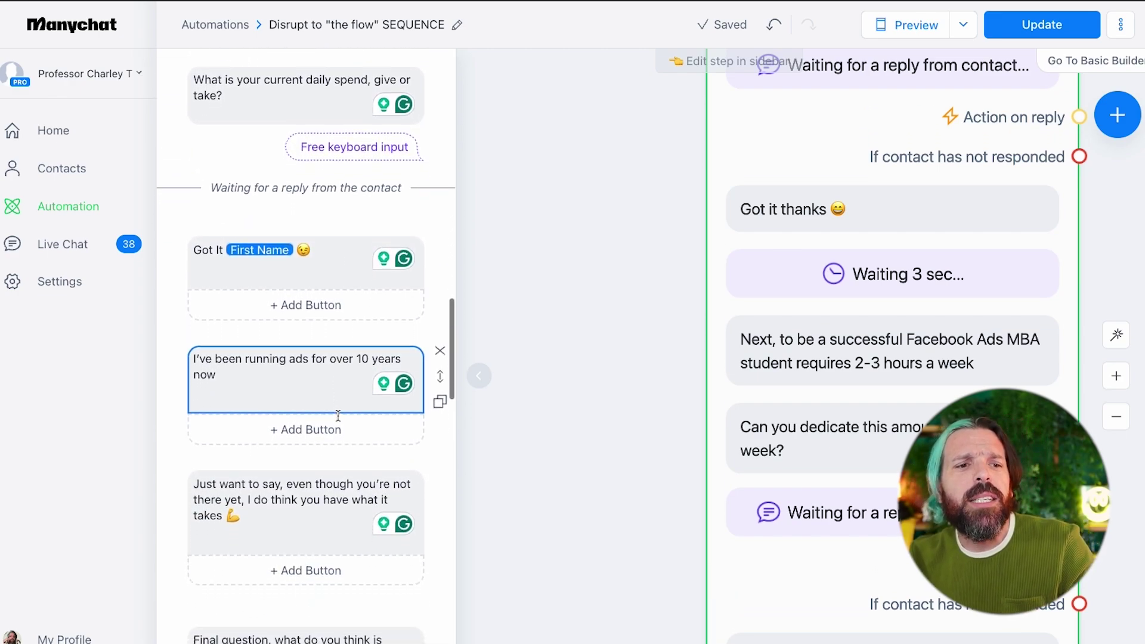
- Review the messages from the final question to the video offer, and inspect the Facebook MBA Video button's website link
scroll(338, 415, down, 5)
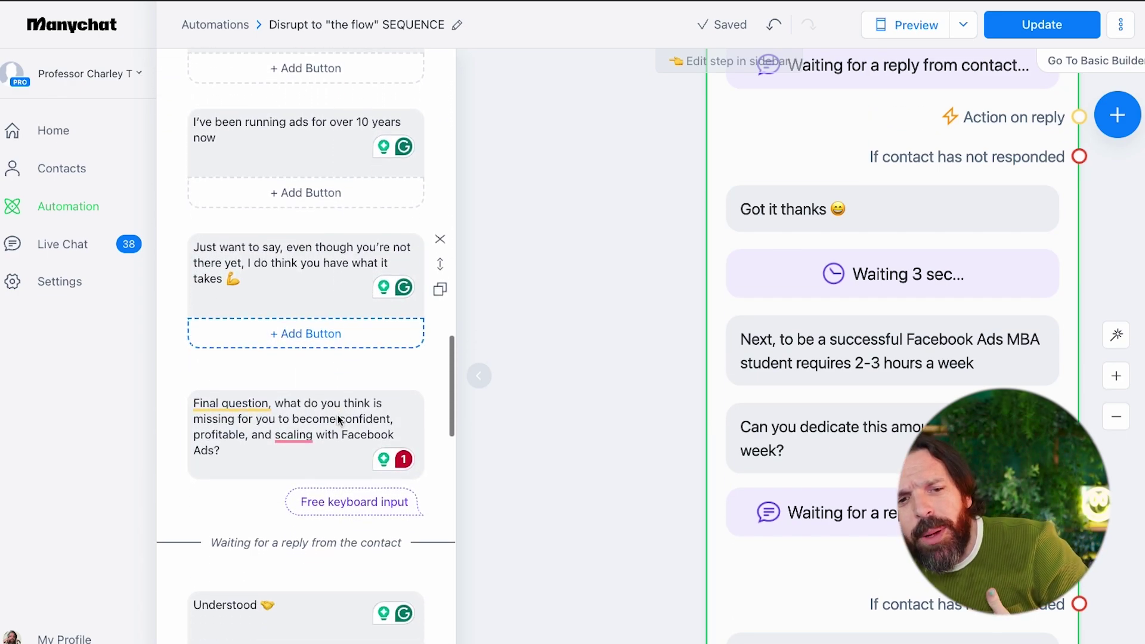
scroll(337, 420, down, 5)
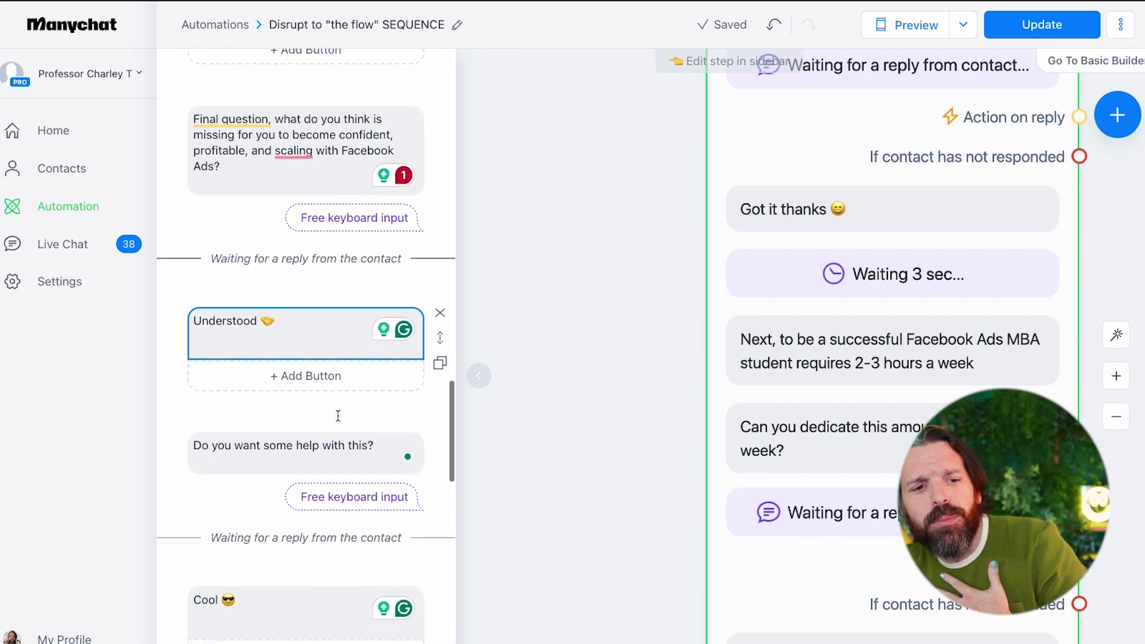
scroll(338, 417, down, 1)
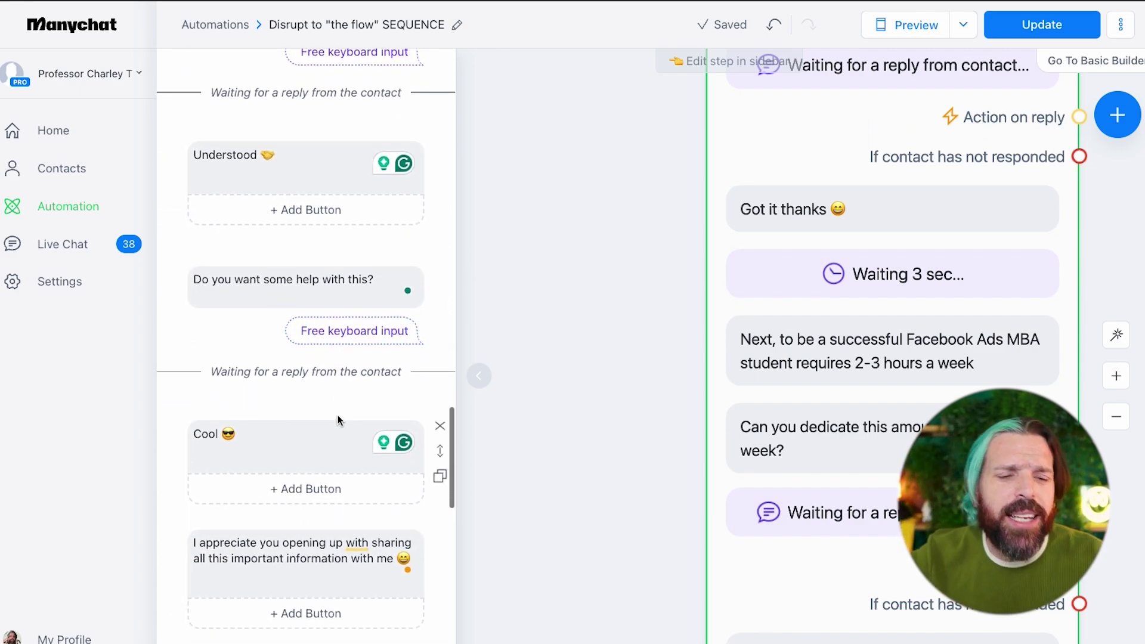
scroll(338, 420, down, 3)
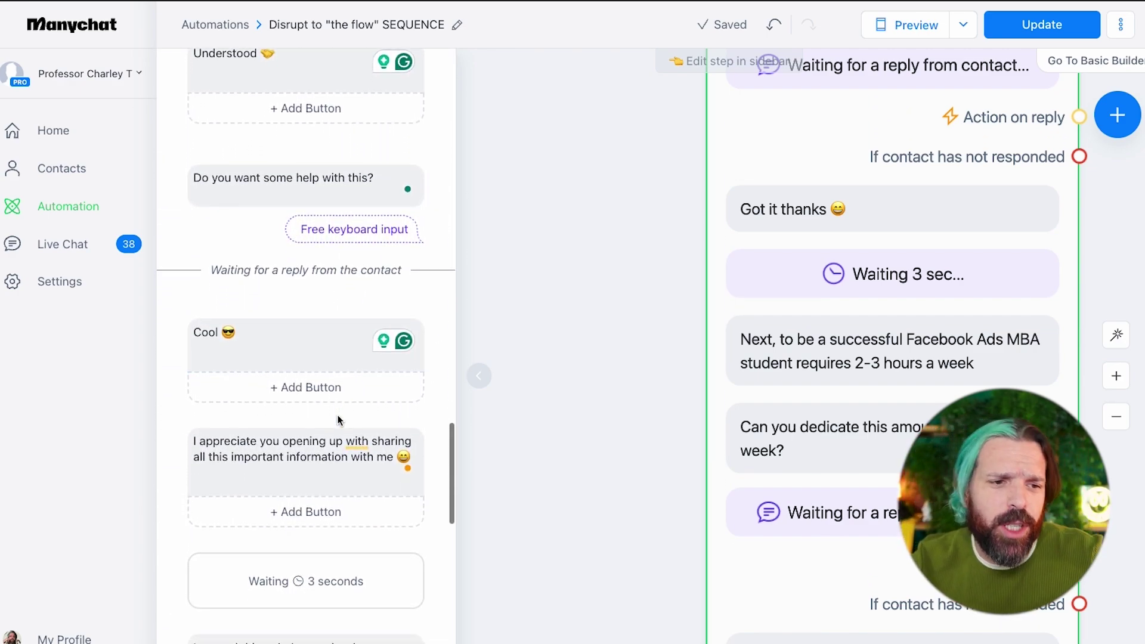
scroll(338, 420, down, 3)
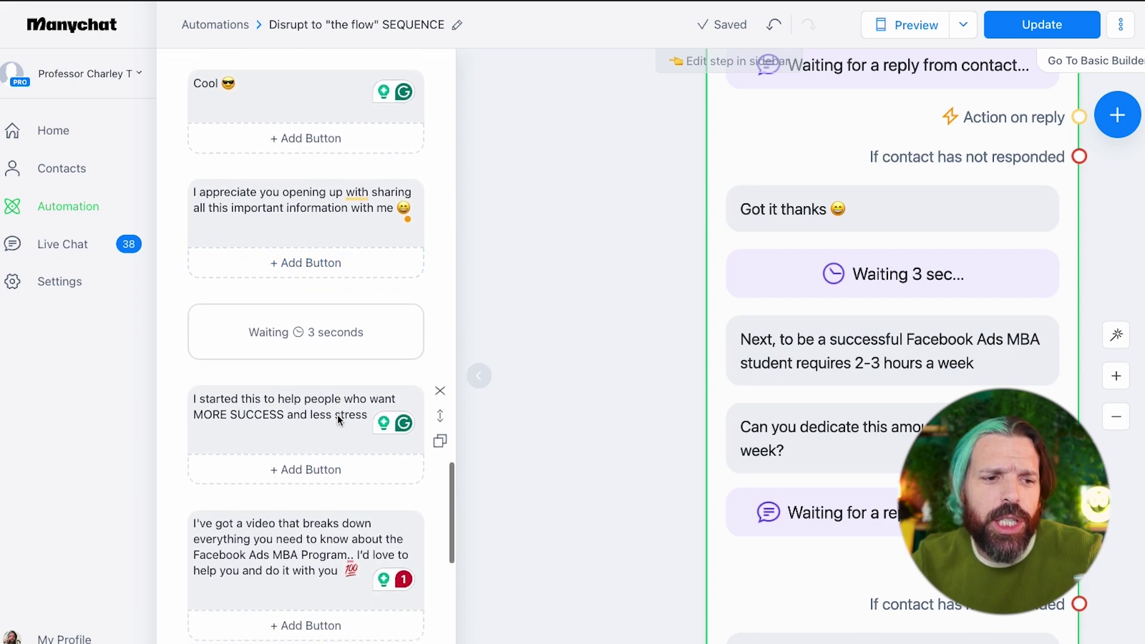
scroll(338, 417, down, 3)
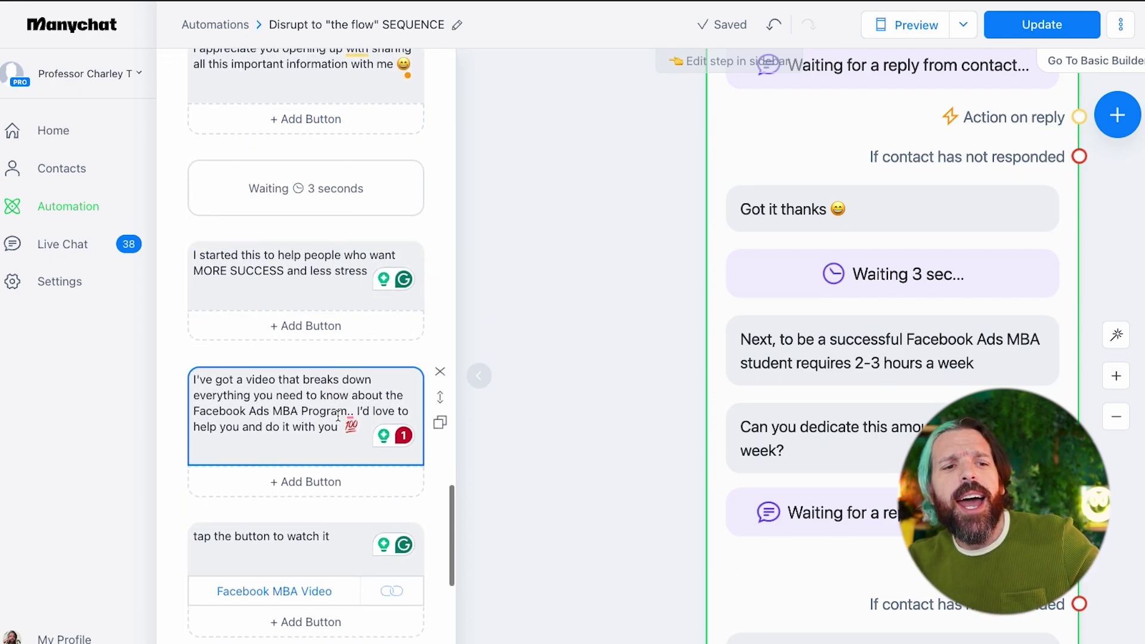
scroll(339, 416, down, 1)
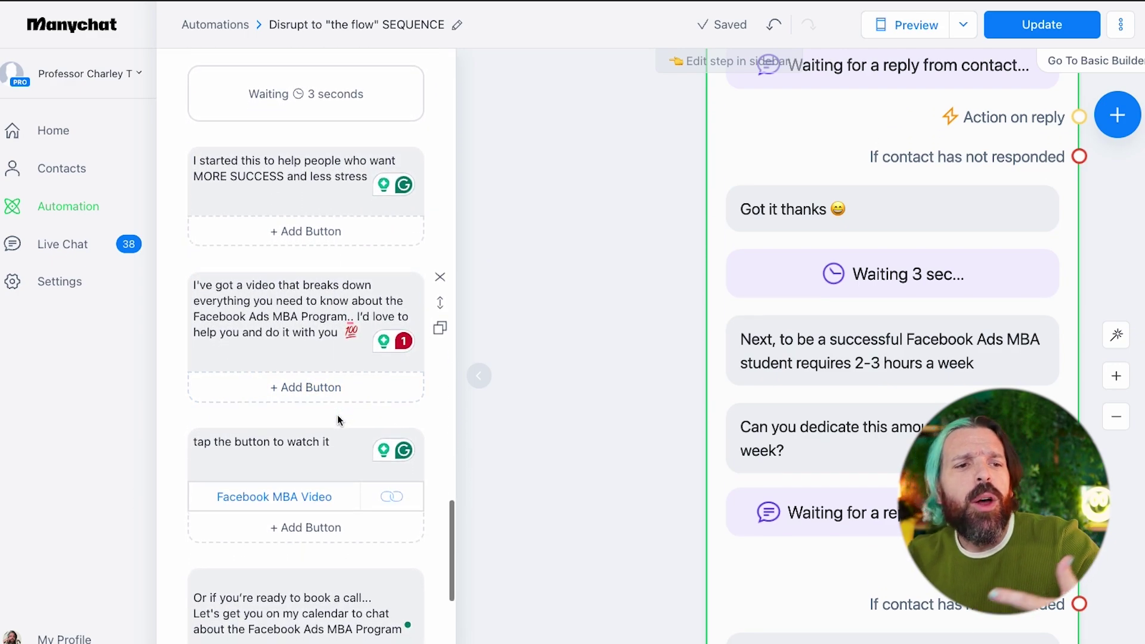
scroll(338, 421, down, 1)
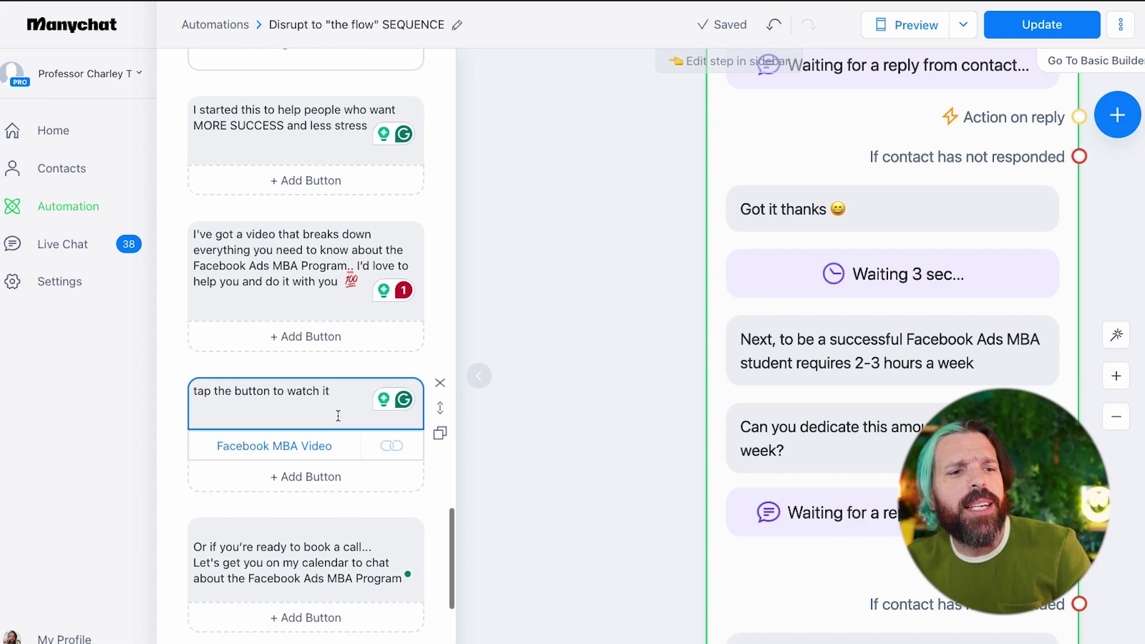
click(306, 451)
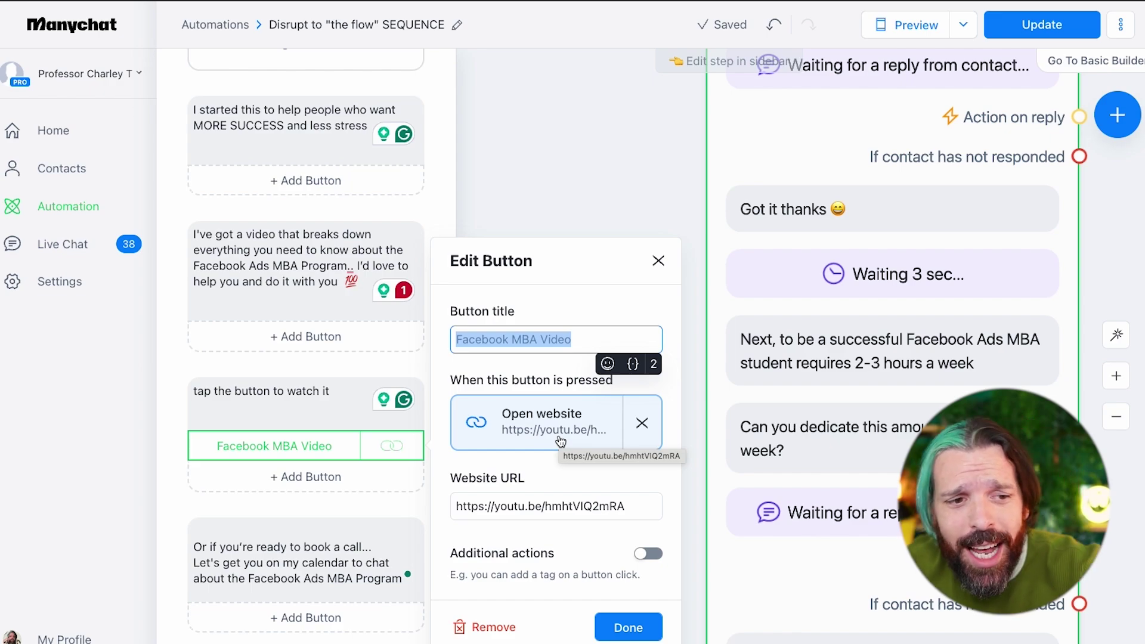
click(659, 261)
- Try a new Open website button on the message introducing the Facebook Ads MBA Program video, and remove it
click(296, 337)
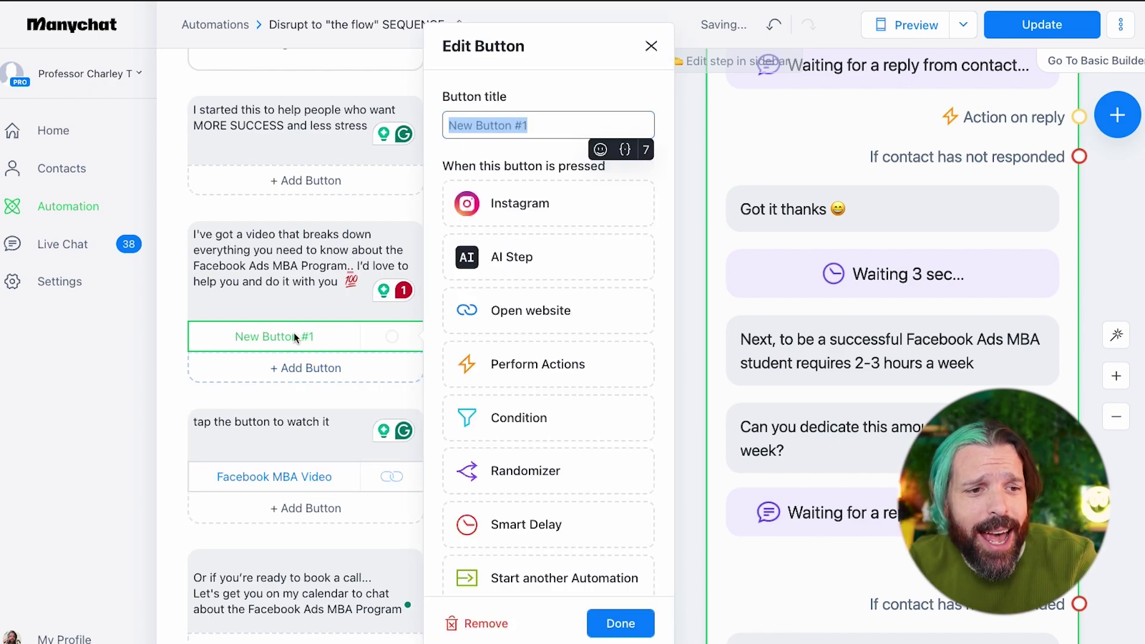
click(584, 312)
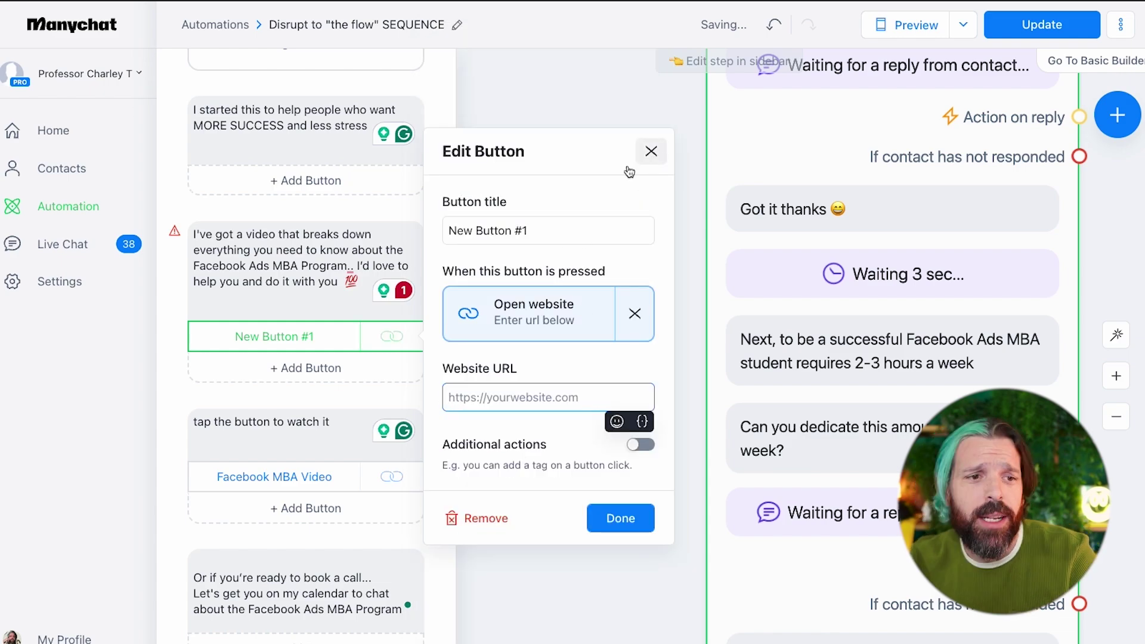
click(651, 151)
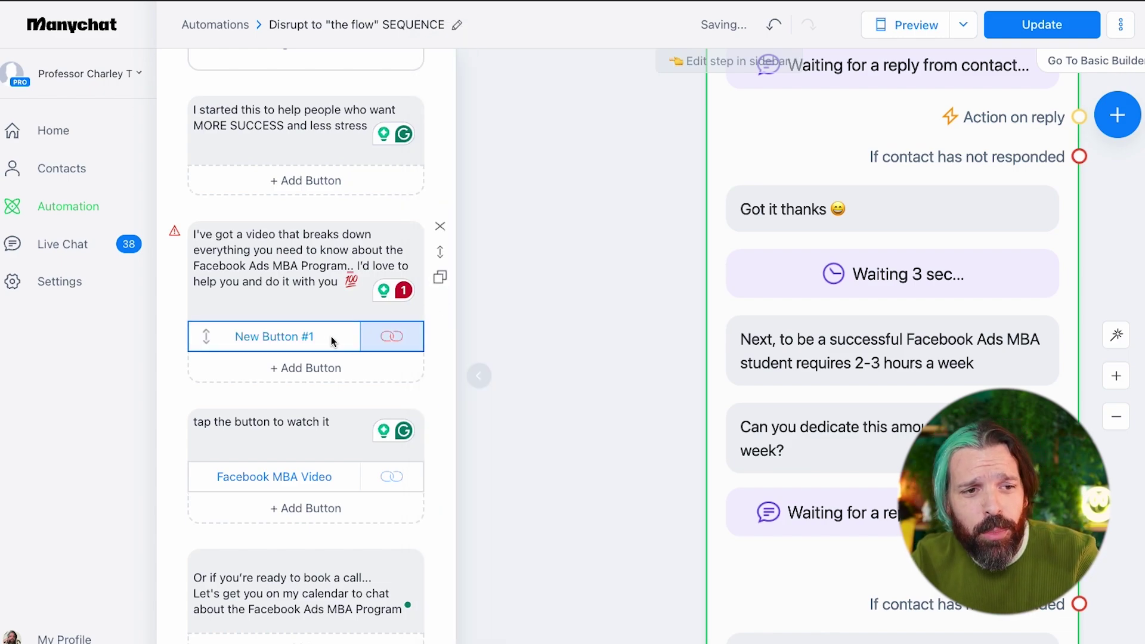
click(387, 337)
click(494, 519)
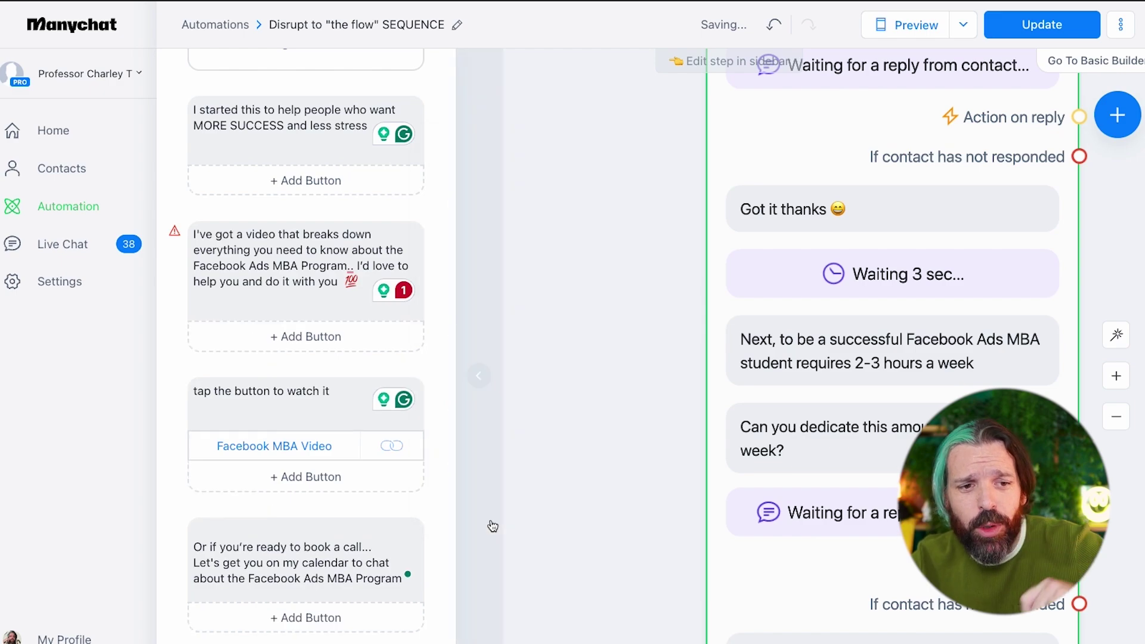
- Review the call-booking message and inspect the title and website URL of the I'm Ready to Apply button
scroll(396, 495, down, 2)
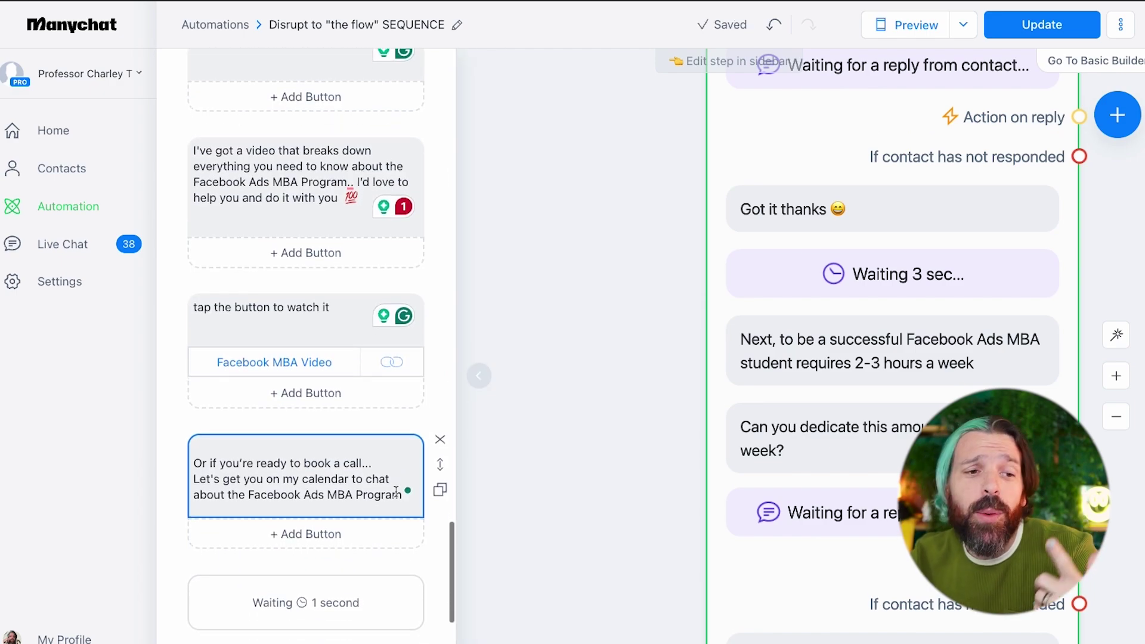
scroll(395, 492, down, 3)
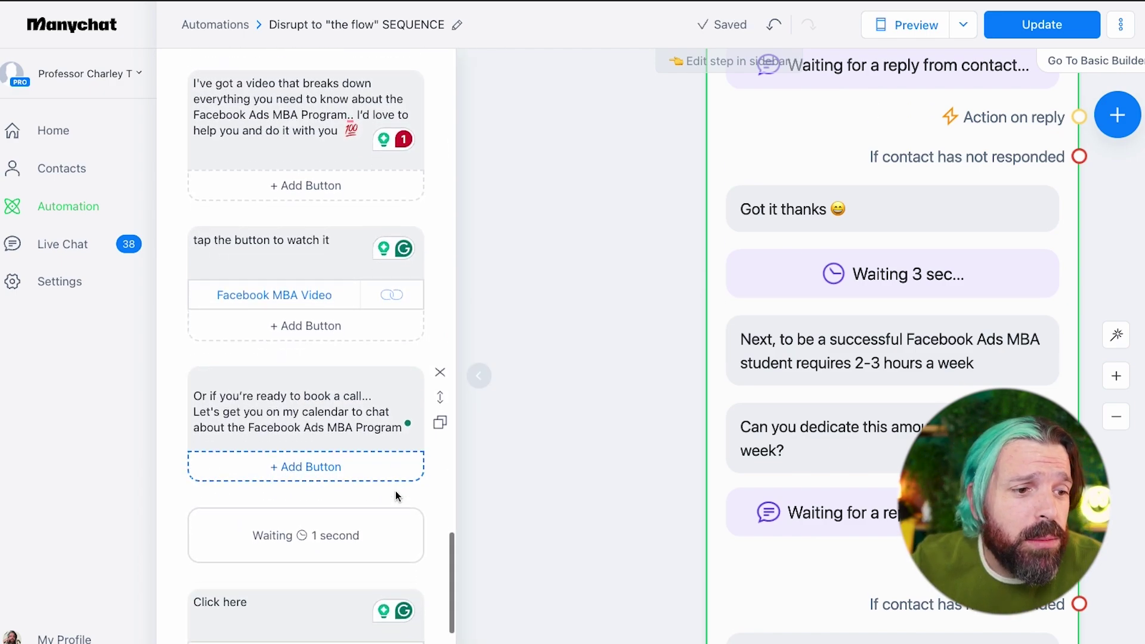
scroll(298, 592, down, 1)
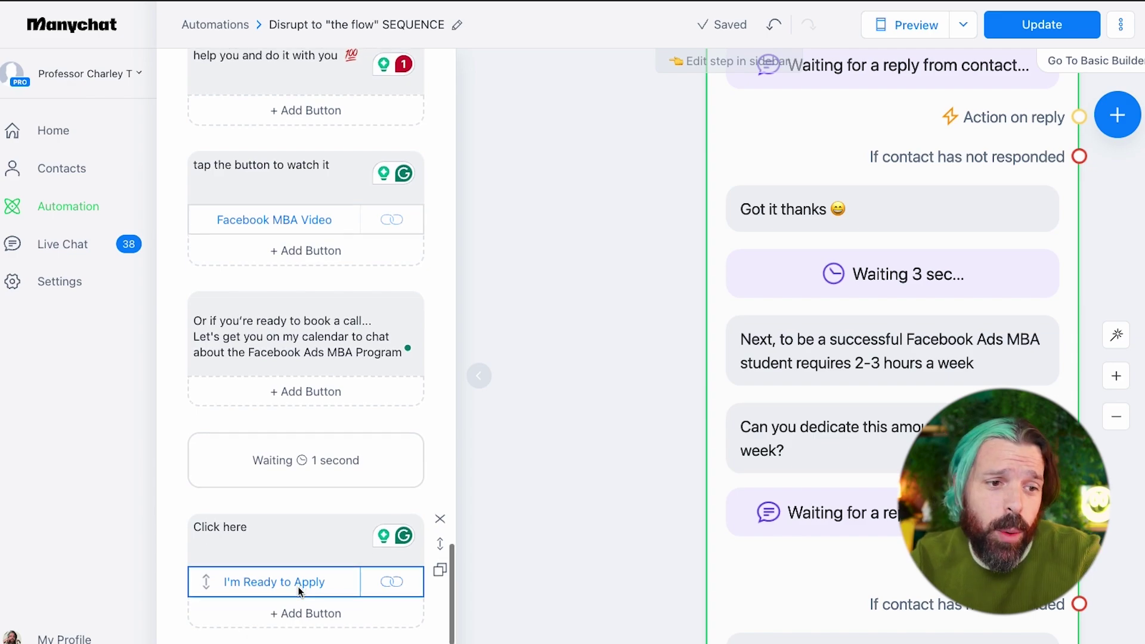
click(299, 588)
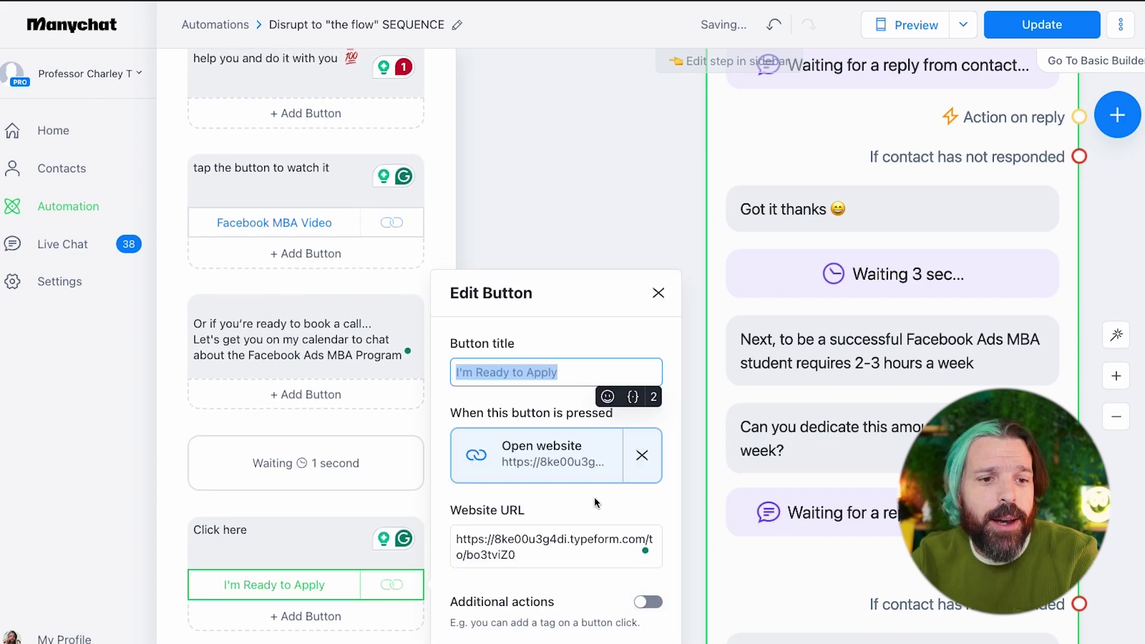
click(658, 293)
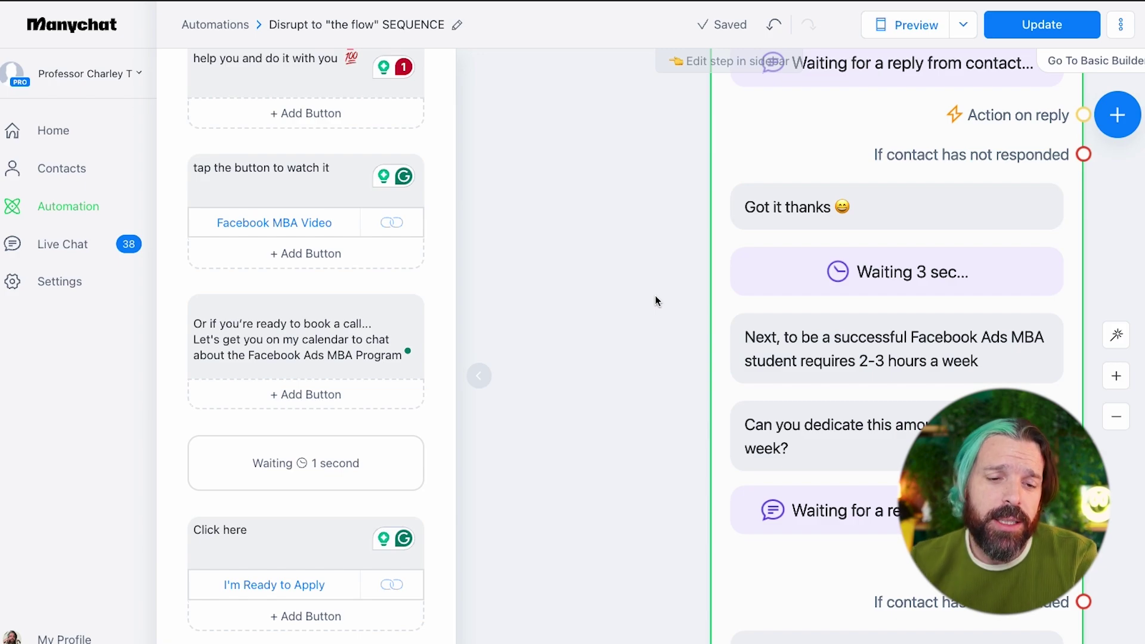
- Review the sequence's messages again, from the weekly time commitment through the final question and help offer to the Facebook Ads MBA Program video
scroll(764, 317, down, 2)
scroll(765, 321, down, 8)
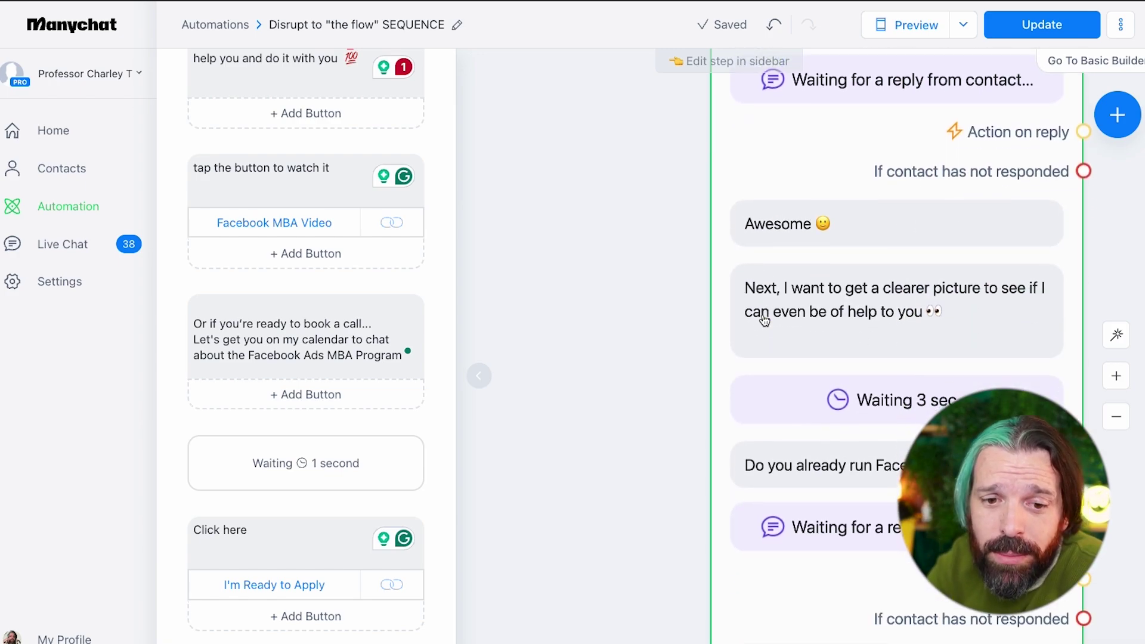
scroll(765, 321, right, 1)
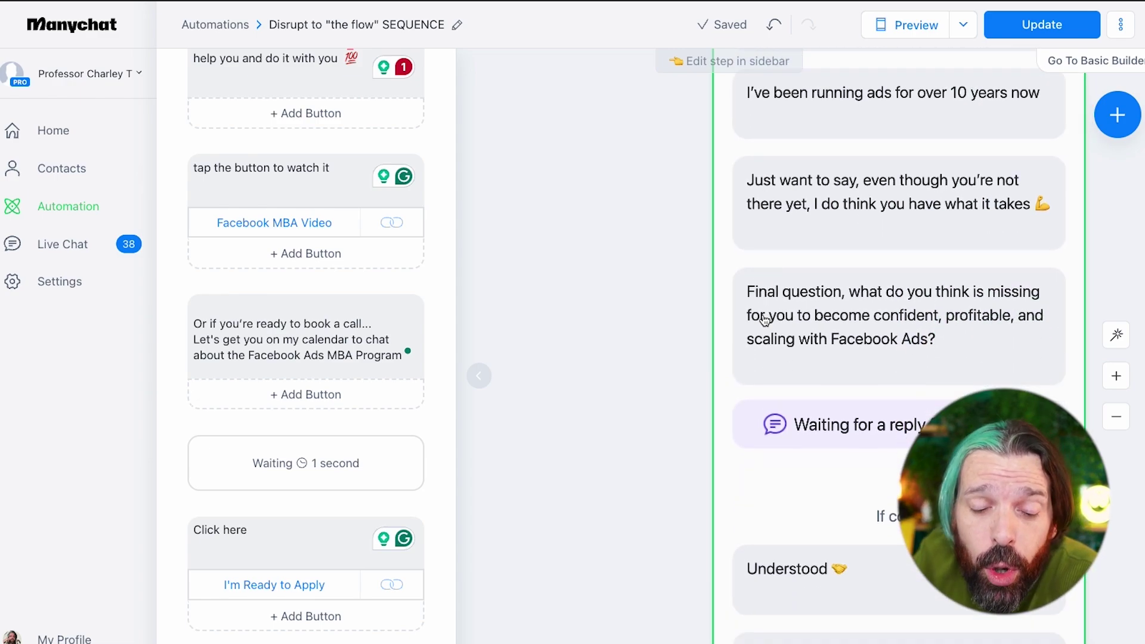
scroll(766, 321, down, 5)
scroll(765, 321, down, 6)
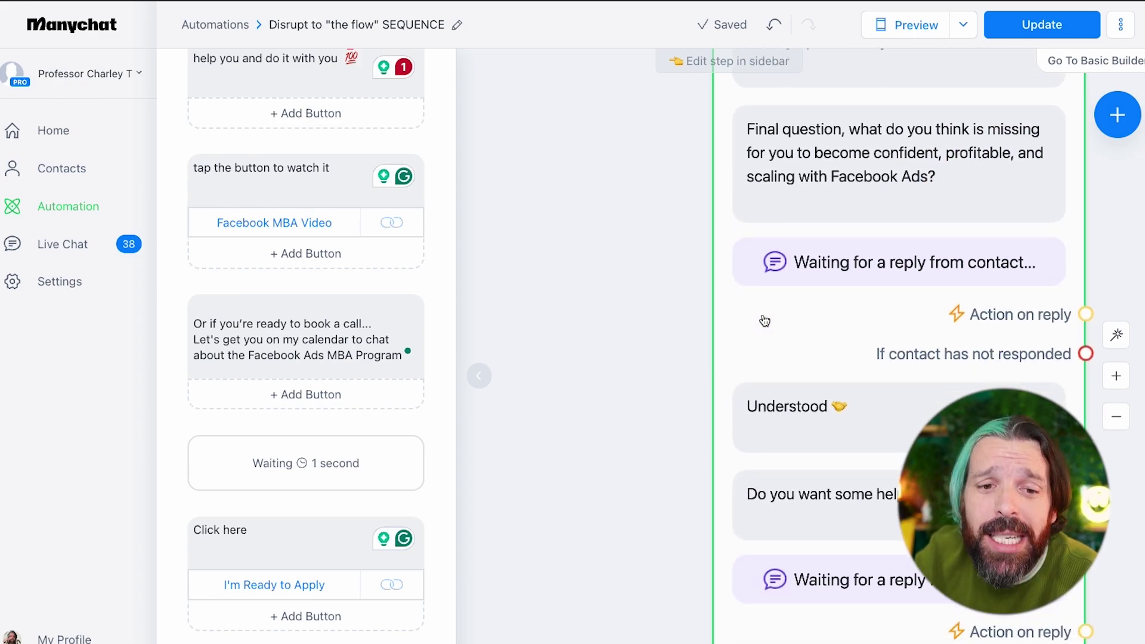
scroll(765, 321, down, 8)
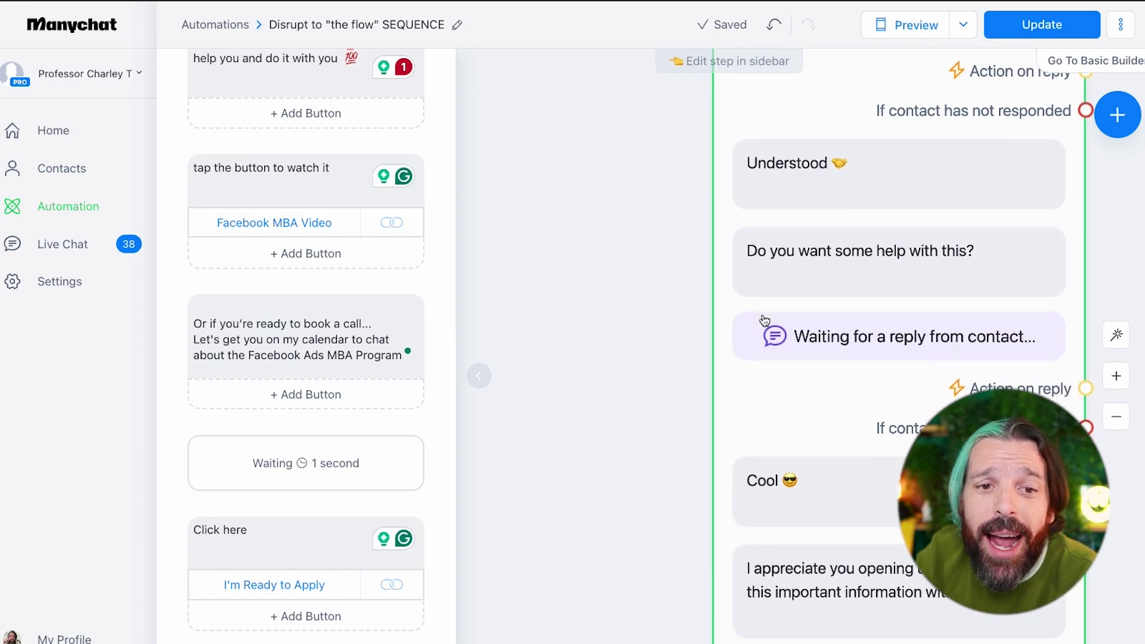
scroll(764, 321, down, 5)
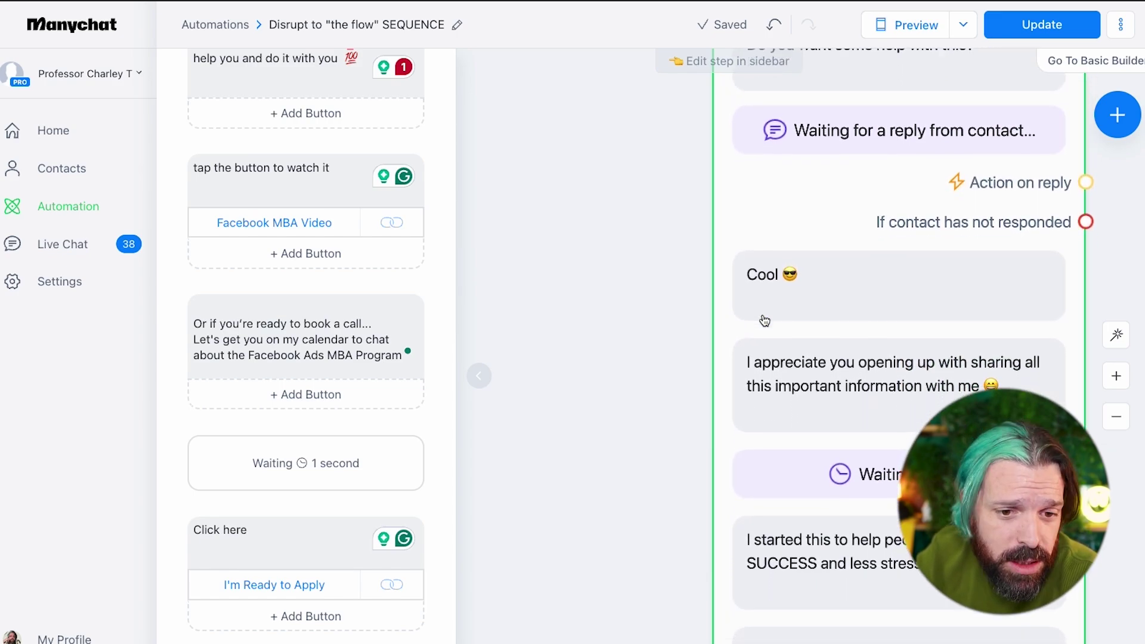
scroll(765, 321, down, 2)
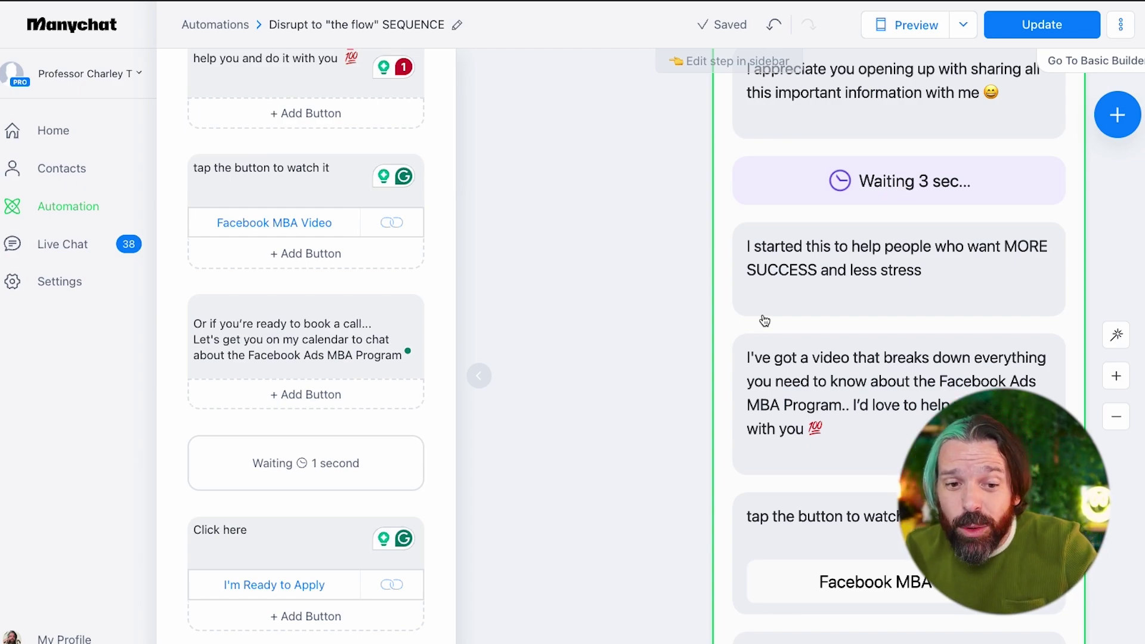
scroll(765, 321, down, 1)
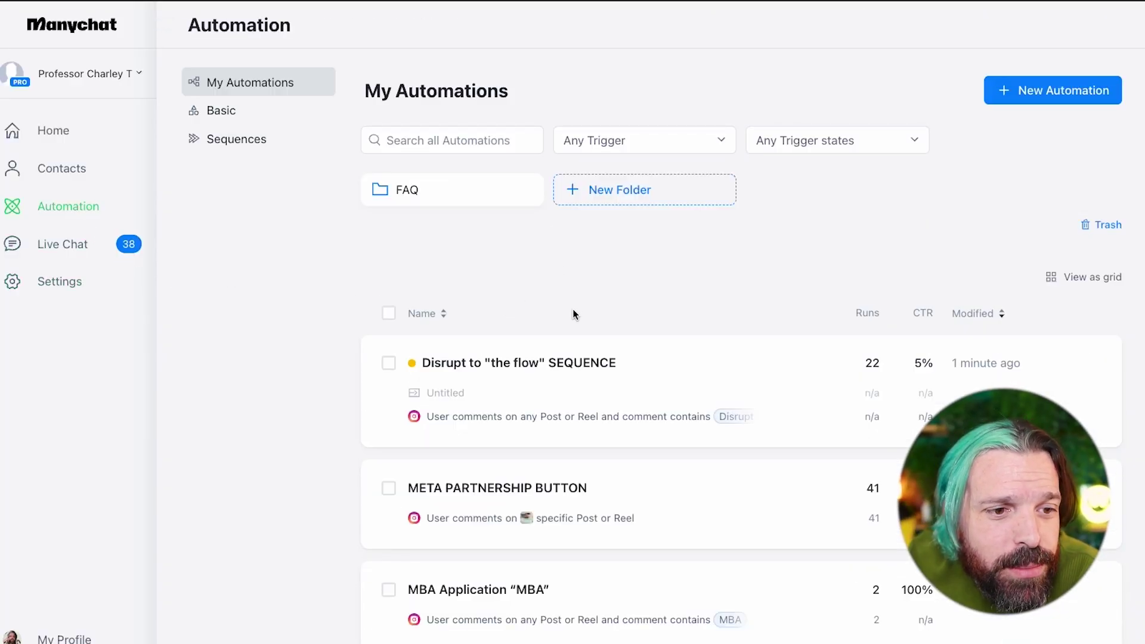
- Search the automations for "show me" and open the Primary YT "Show Me" promo automation for editing
text(show m)
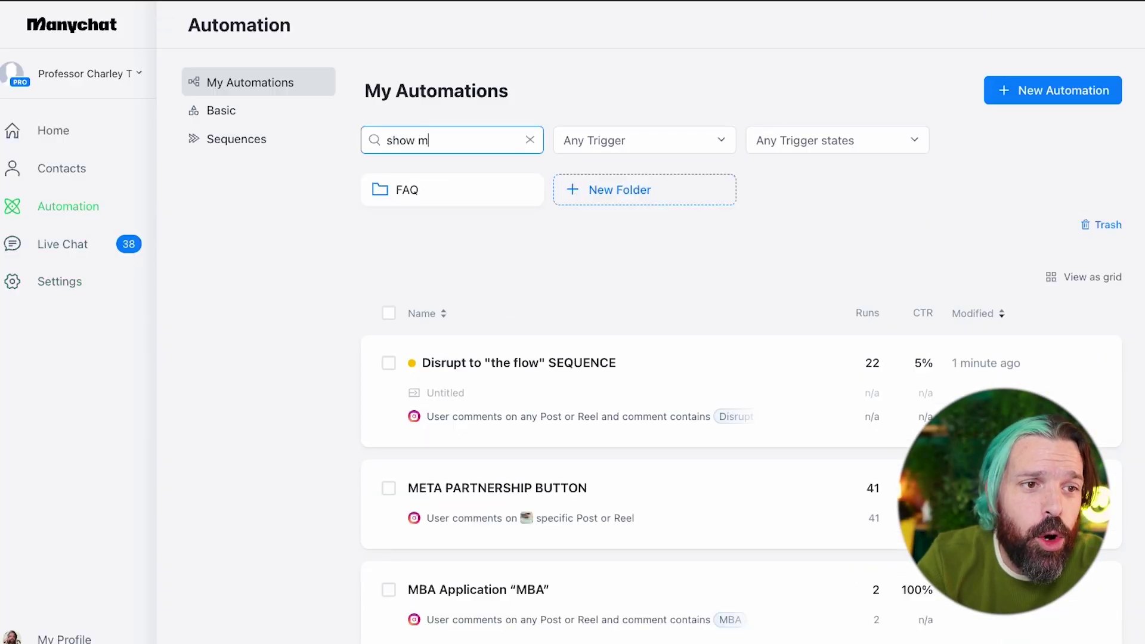
text(e)
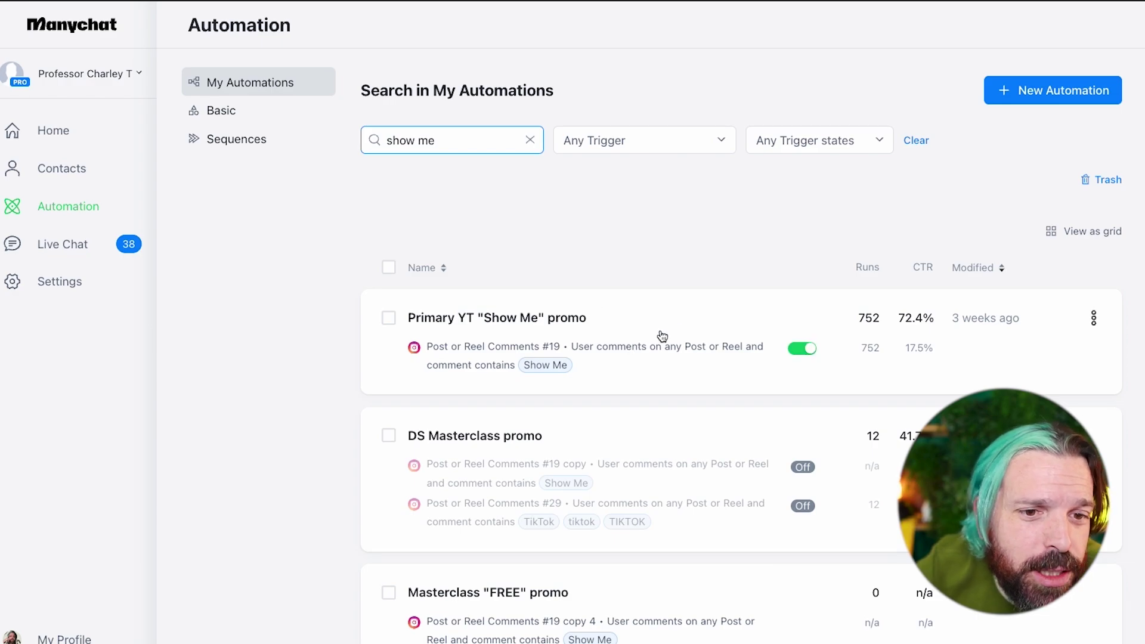
click(677, 321)
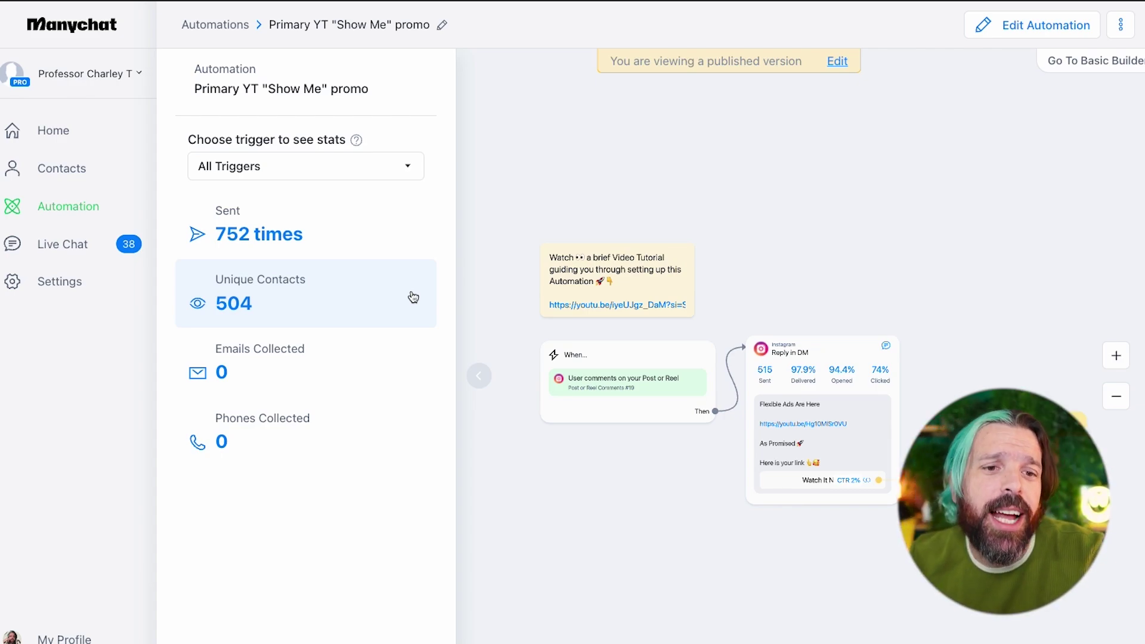
click(635, 359)
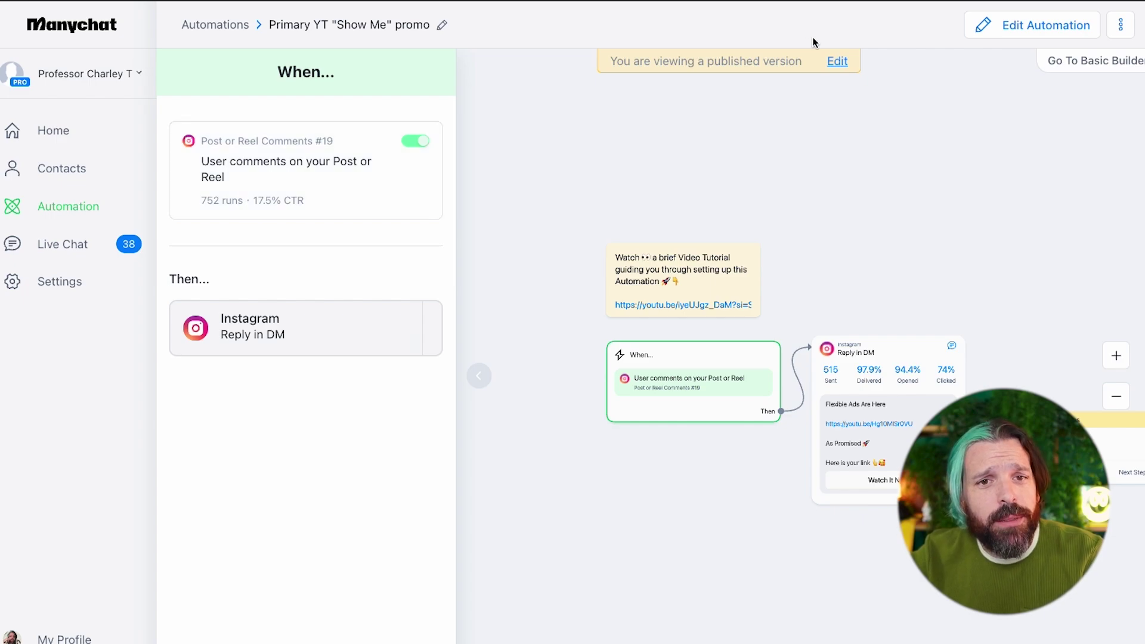
click(1007, 24)
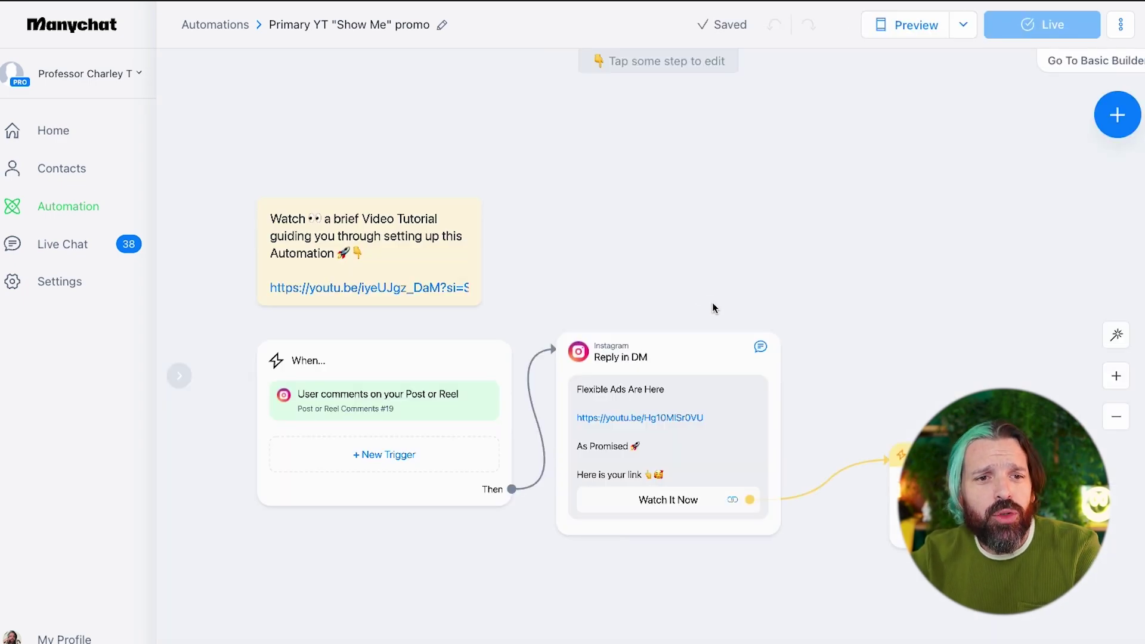
- Inspect the Post or Reel Comments #19 trigger and the Show Me keyword that starts the DM automation
click(441, 407)
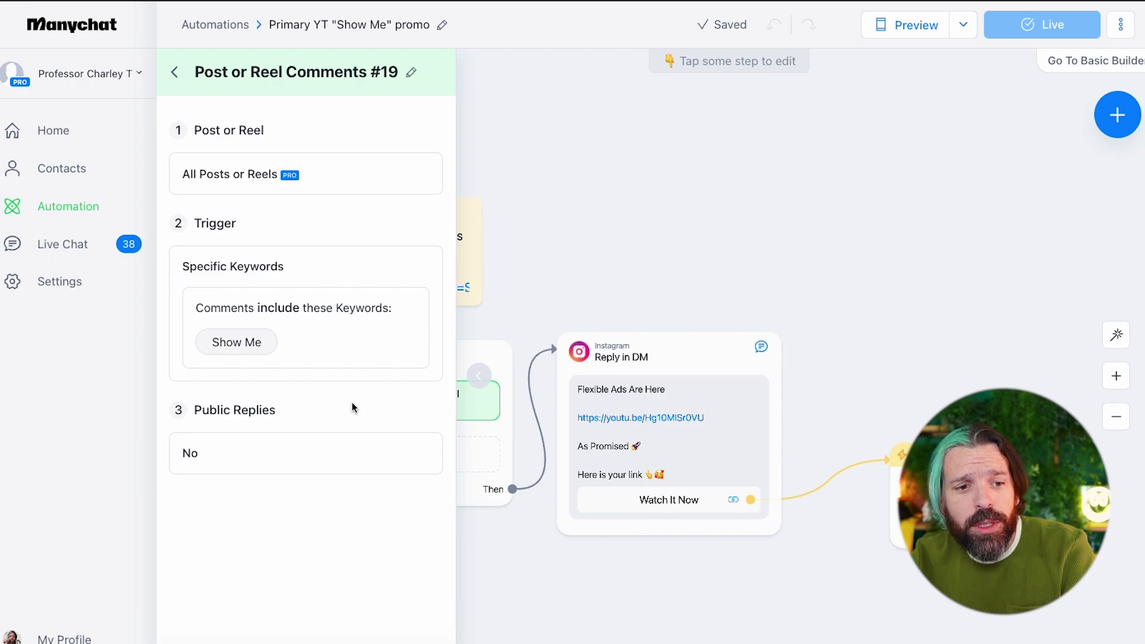
click(389, 463)
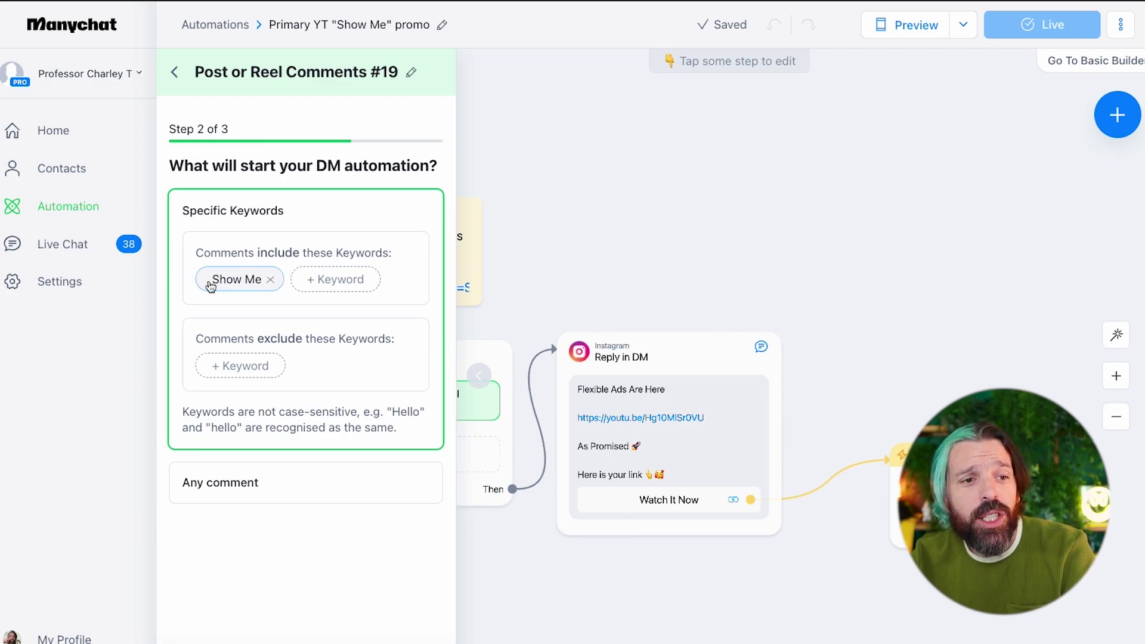
double_click(250, 280)
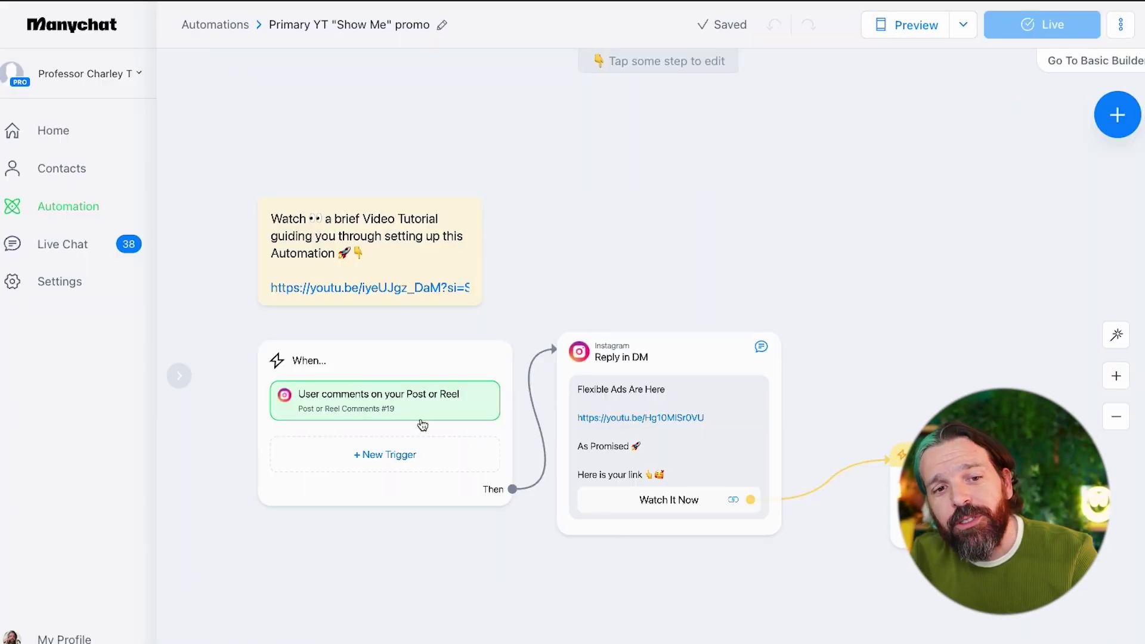
- Examine the Reply in DM message, including its Flexible Ads heading, YouTube link and closing lines
click(666, 366)
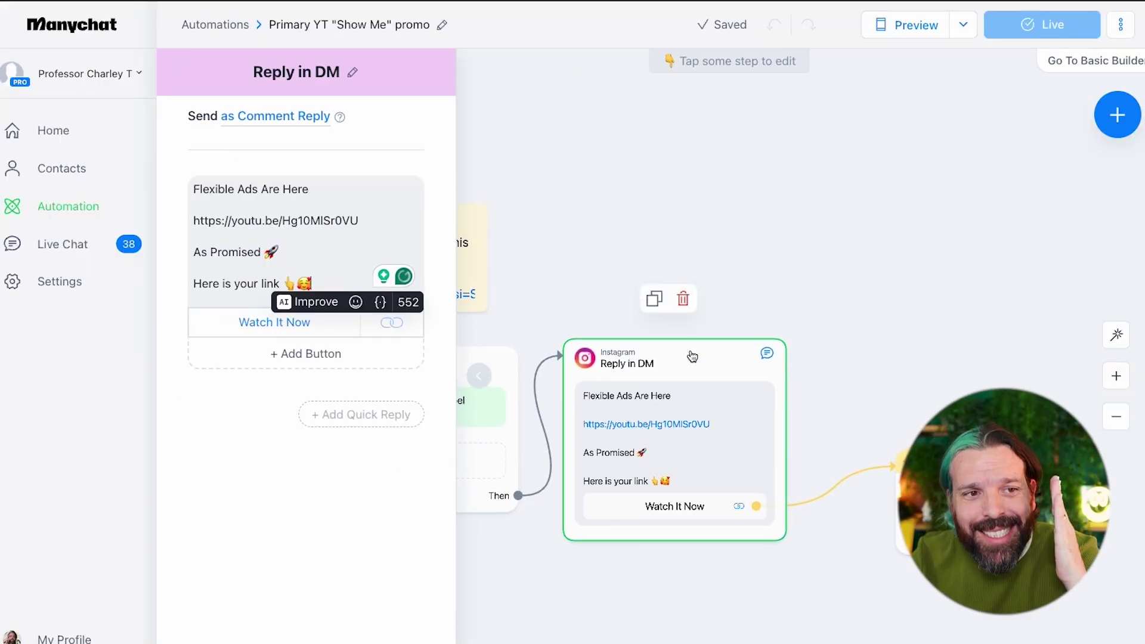
click(317, 199)
drag(319, 191, 192, 191)
drag(360, 221, 193, 222)
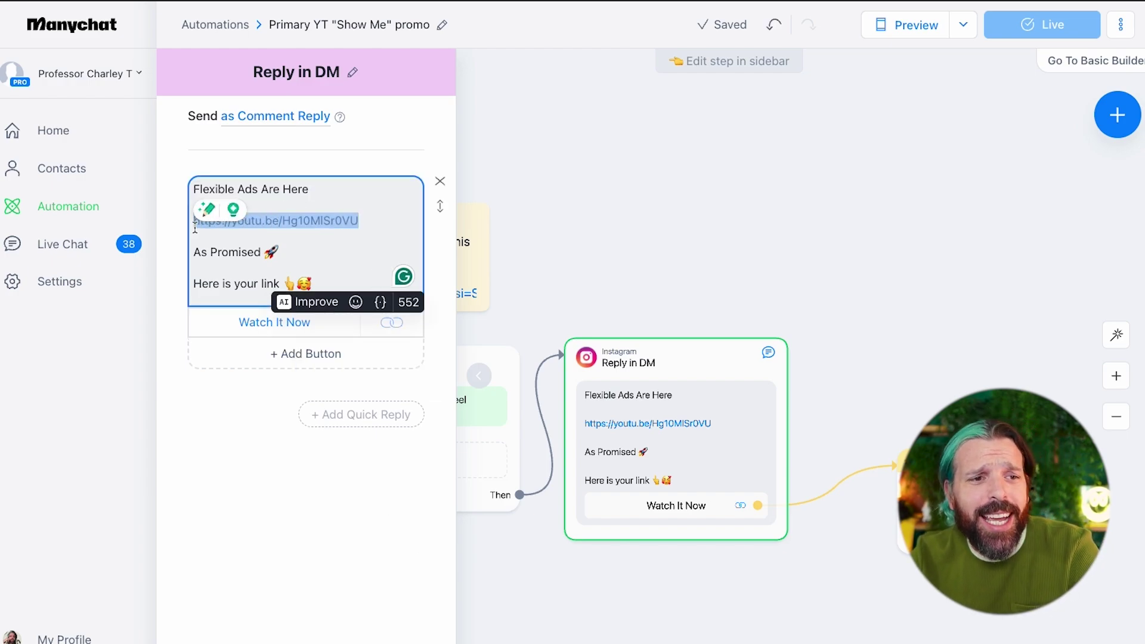
drag(285, 253, 297, 283)
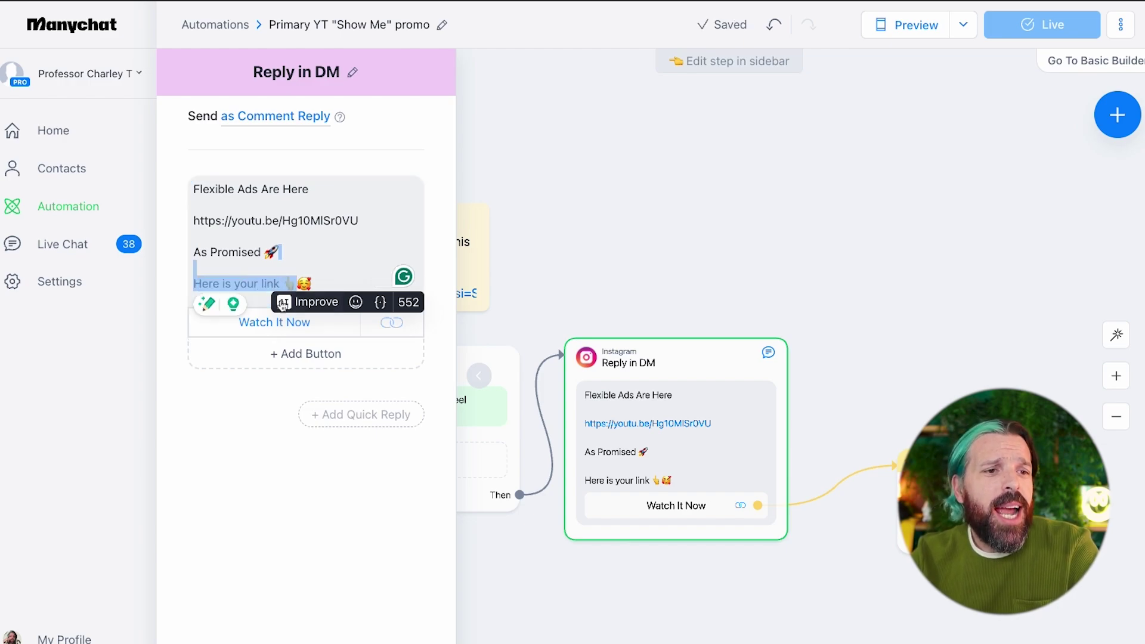
- Inspect the Watch It Now button's website URL and additional actions, and view the linked Actions step with its tag
click(301, 332)
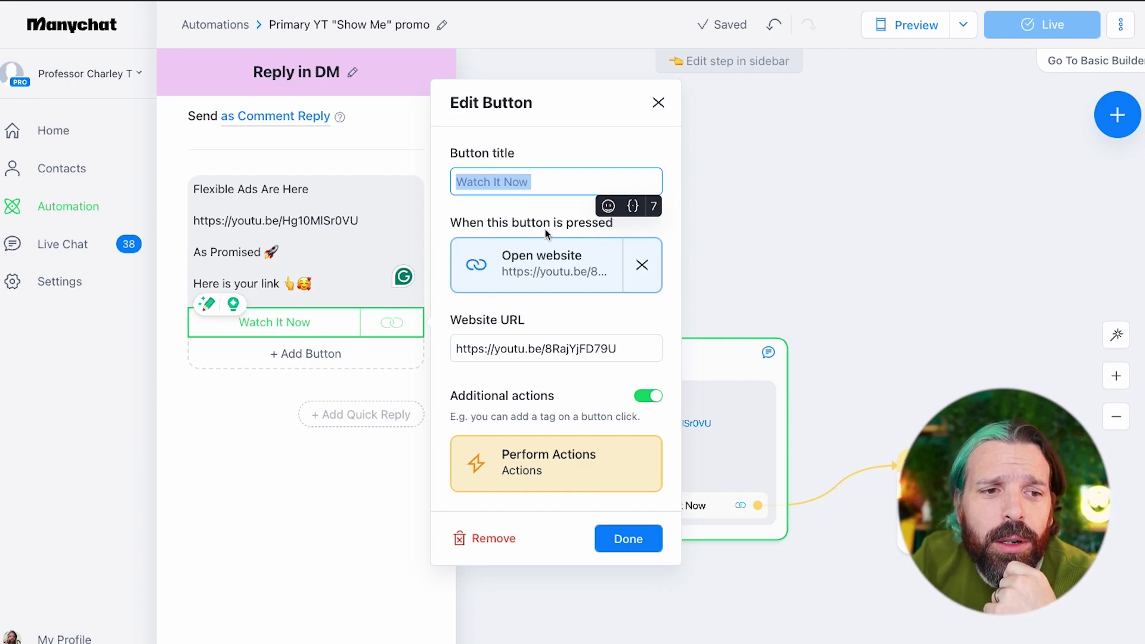
click(625, 541)
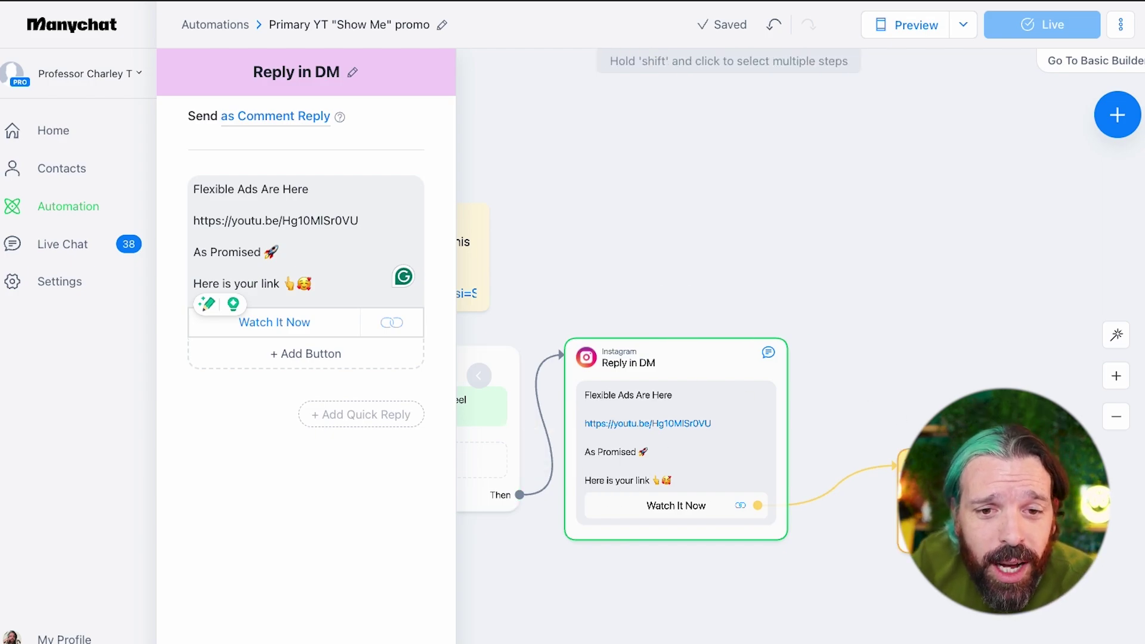
scroll(869, 382, up, 5)
scroll(869, 304, right, 5)
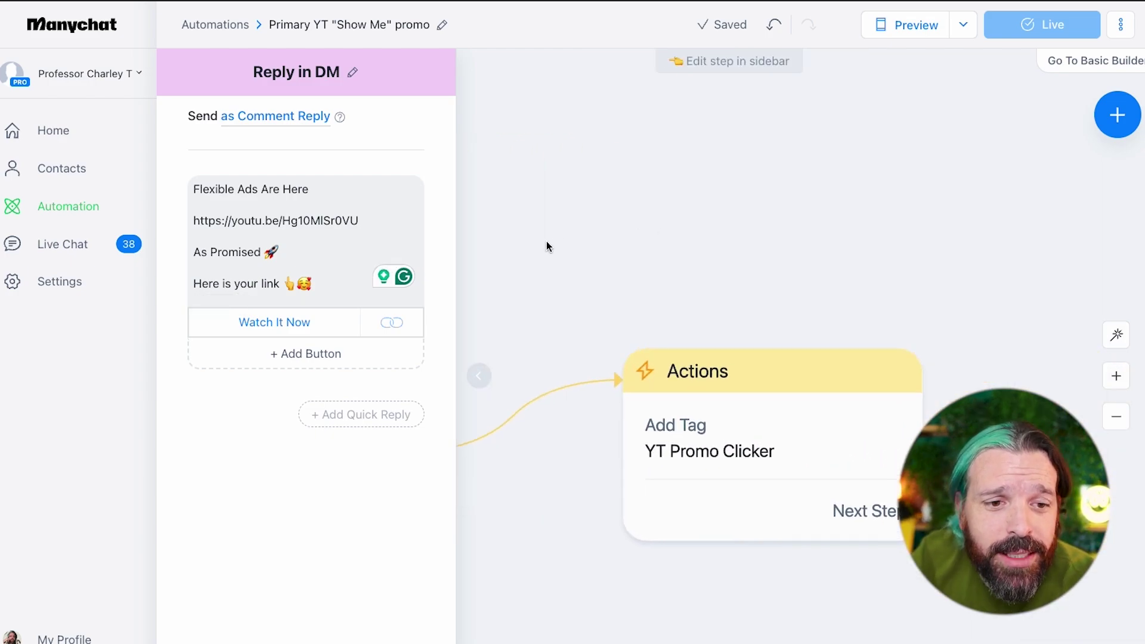